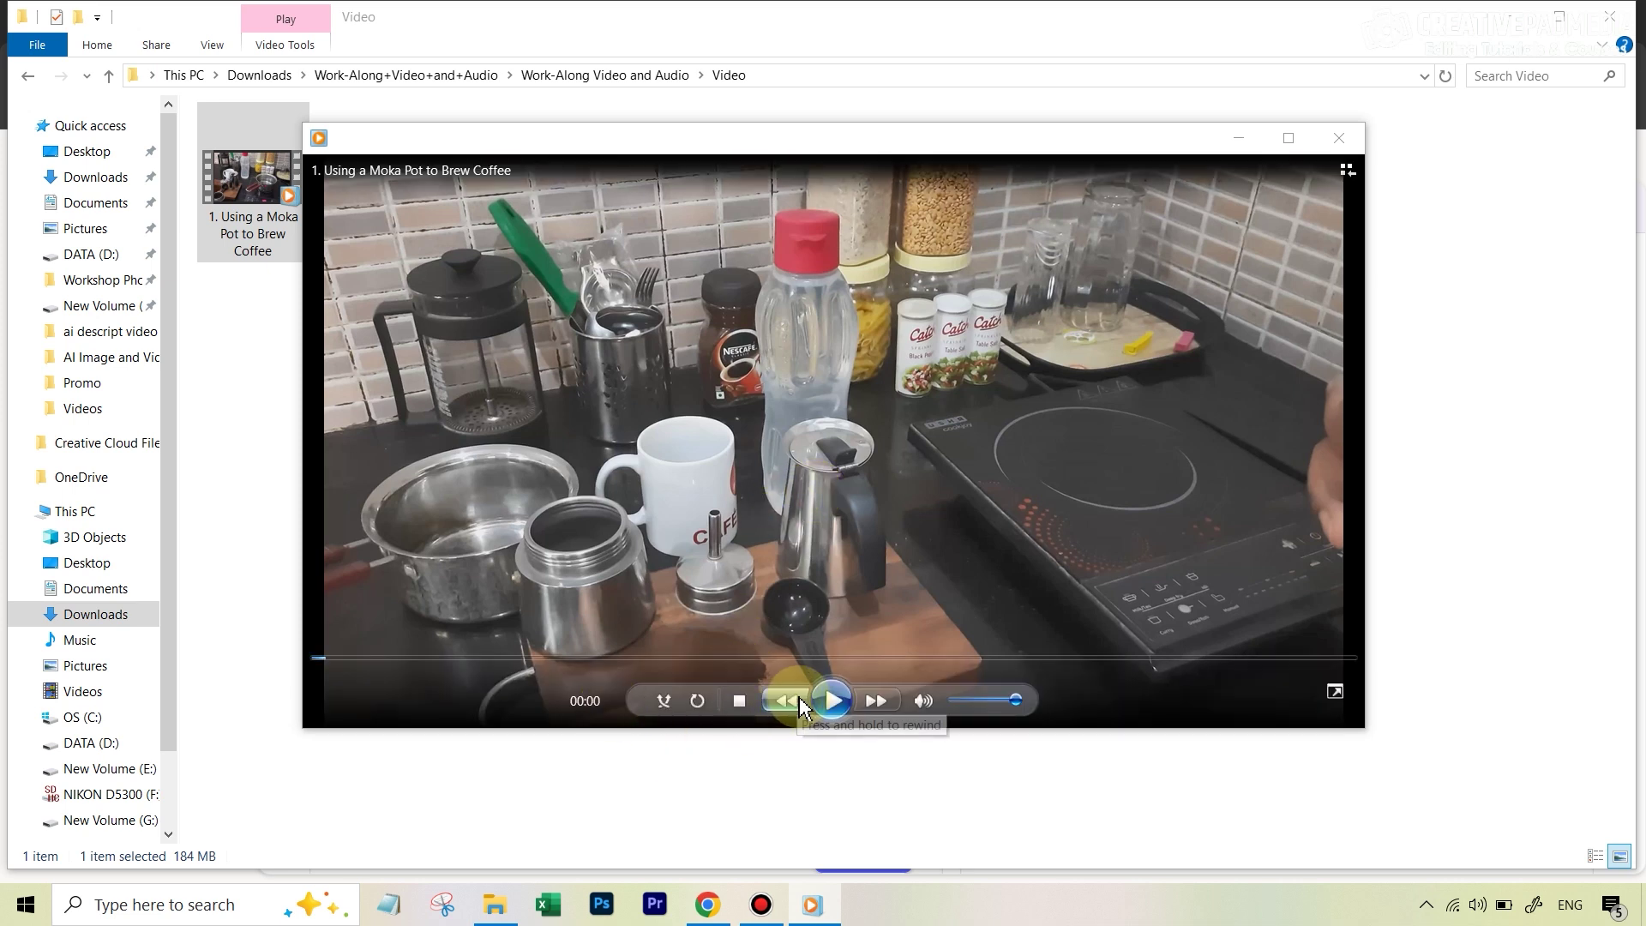
Preview the moka pot video from the start and near 2:07, then return to Descript in Chrome
{"action": "left_click", "coordinate": [832, 705]}
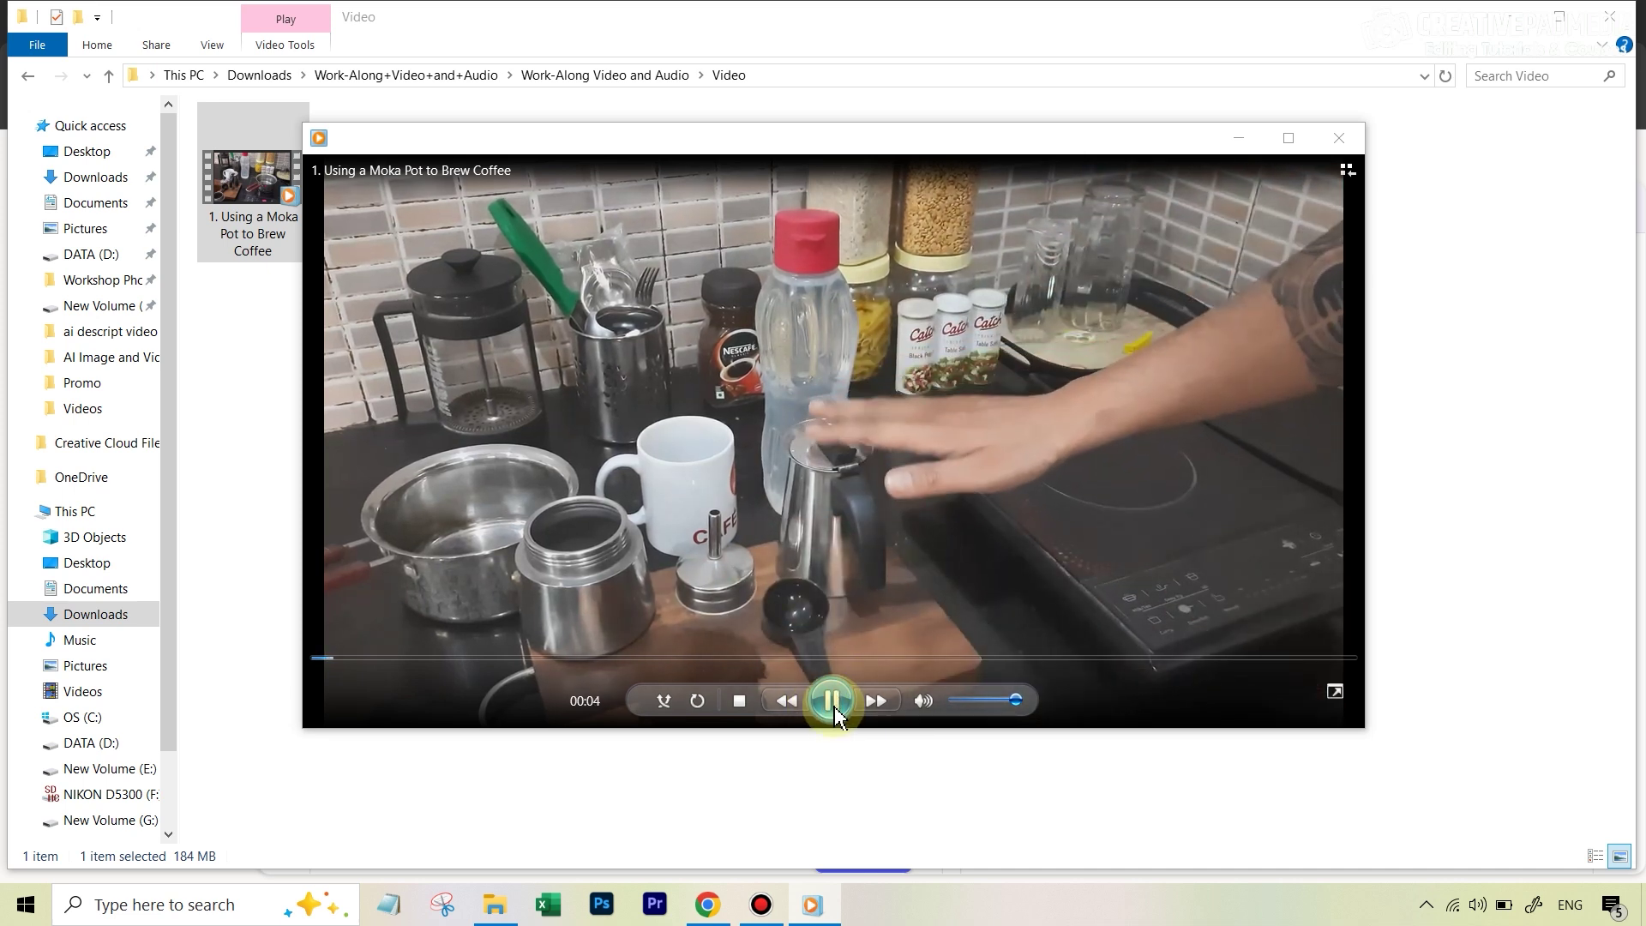
{"action": "left_click", "coordinate": [832, 705]}
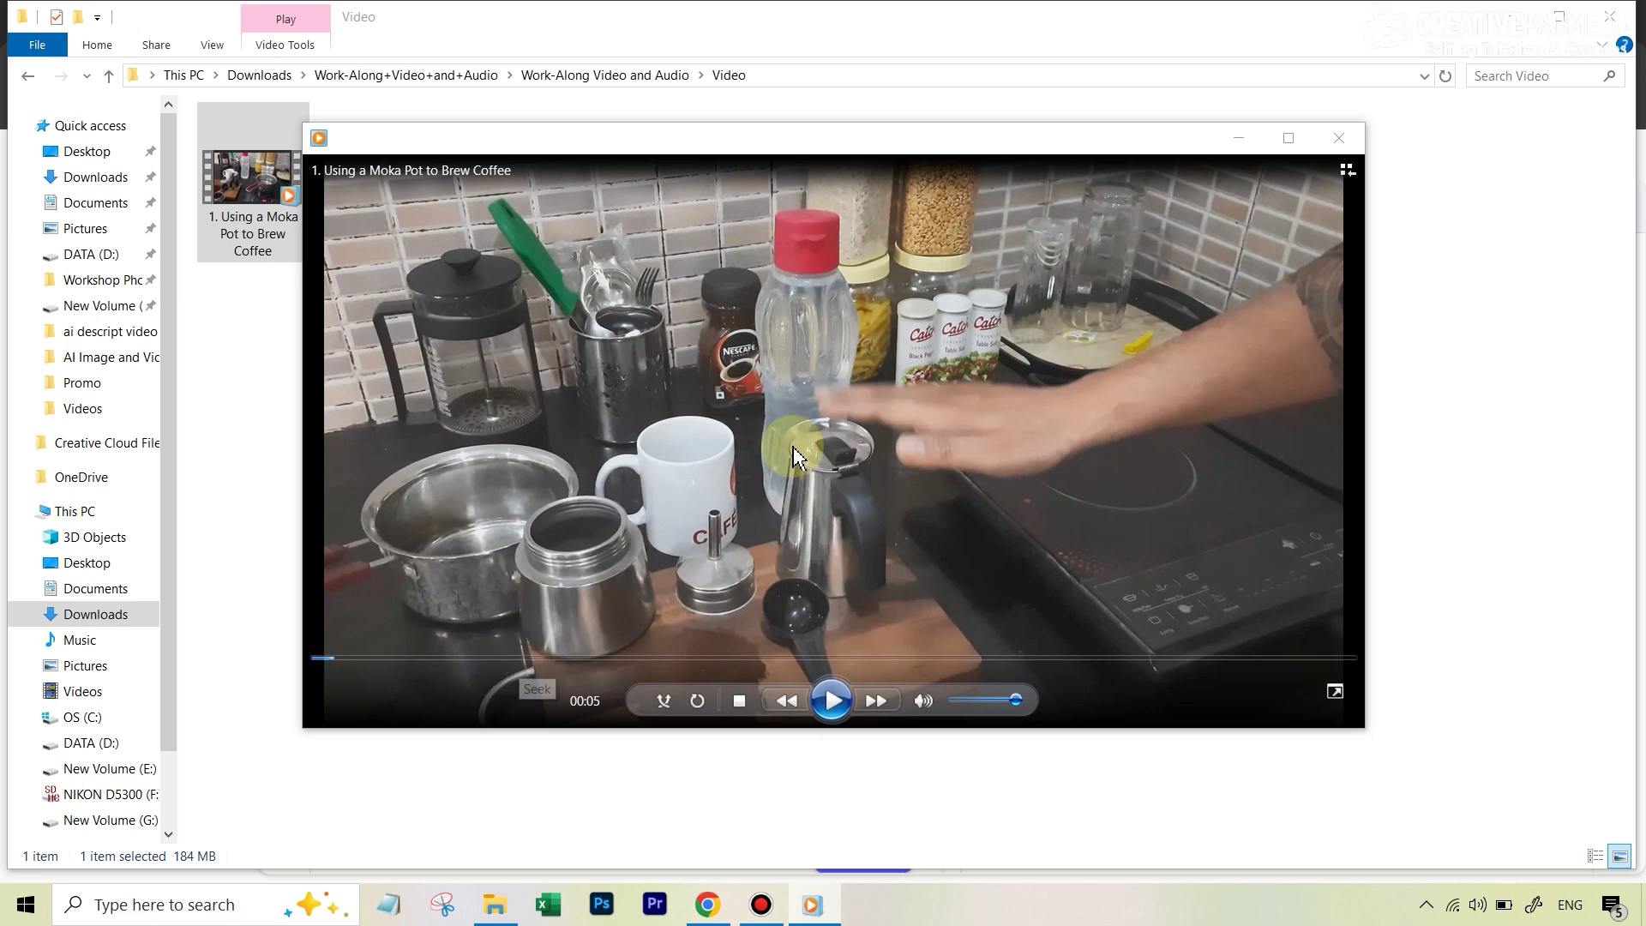
{"action": "left_click", "coordinate": [543, 659]}
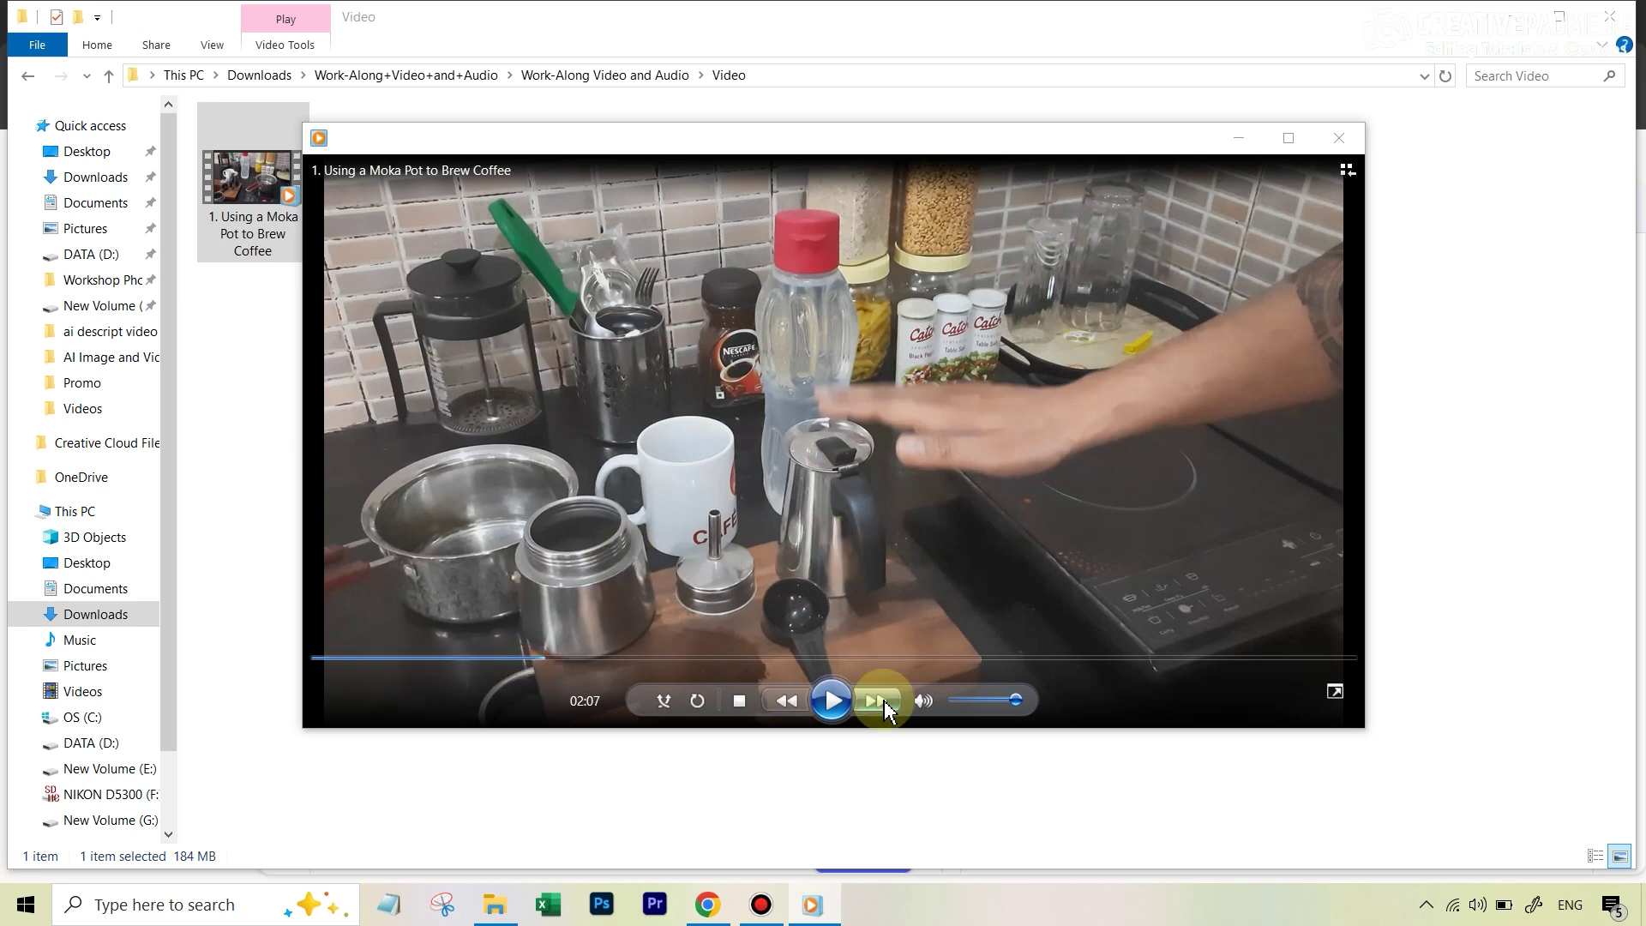
{"action": "left_click", "coordinate": [834, 705]}
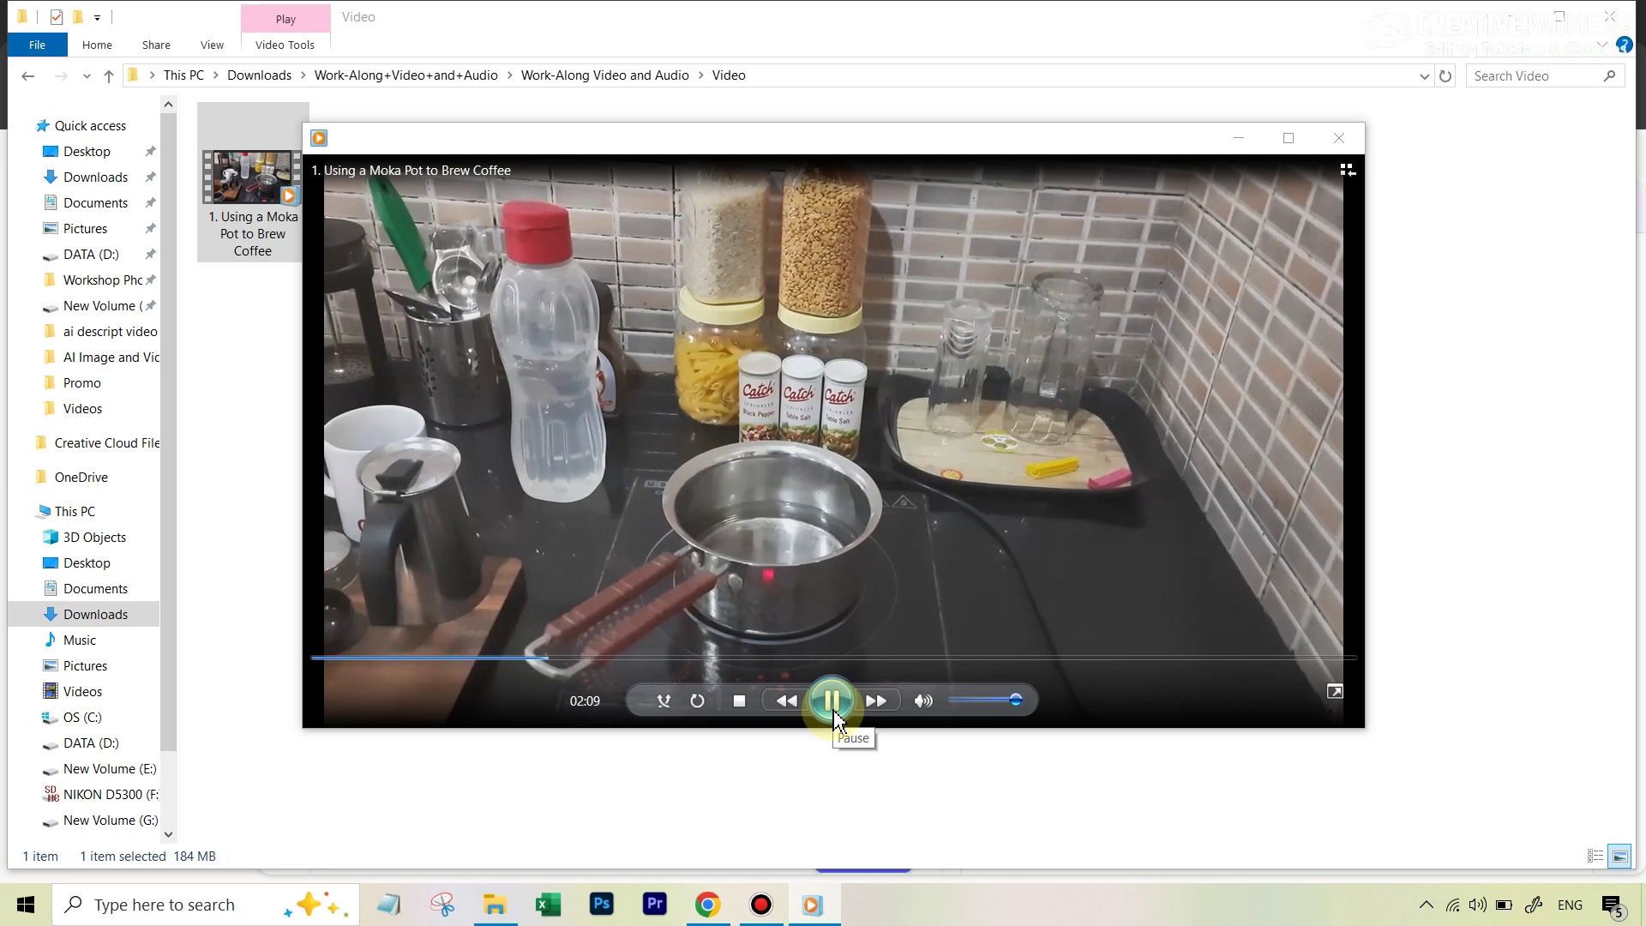
{"action": "left_click", "coordinate": [833, 717]}
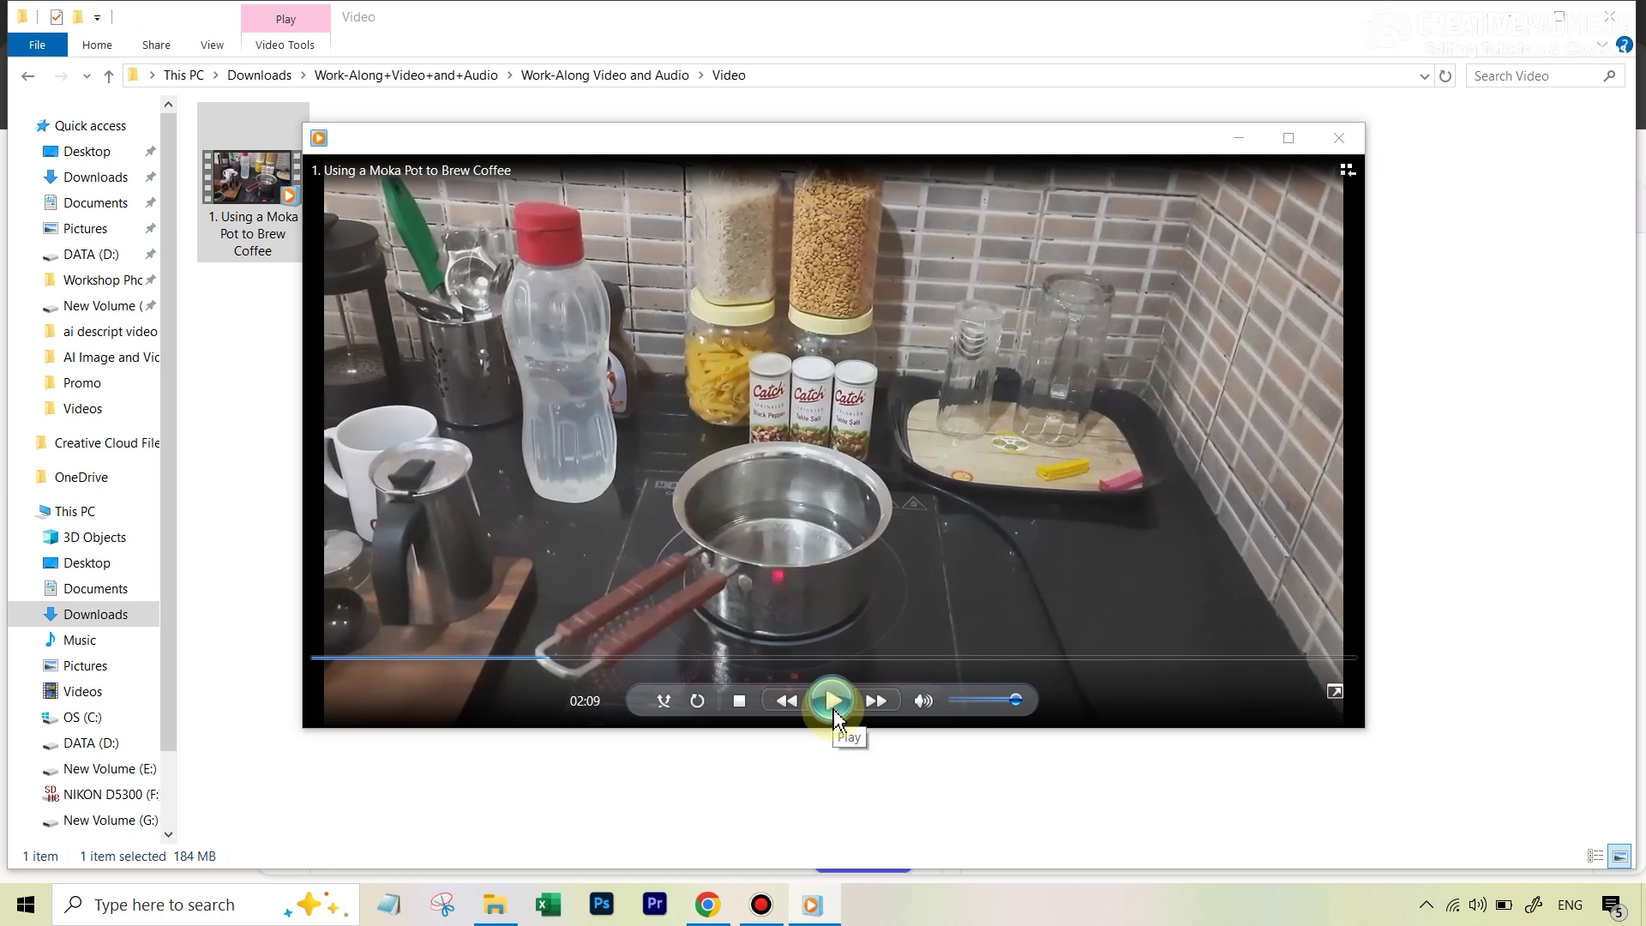
{"action": "left_click", "coordinate": [709, 906]}
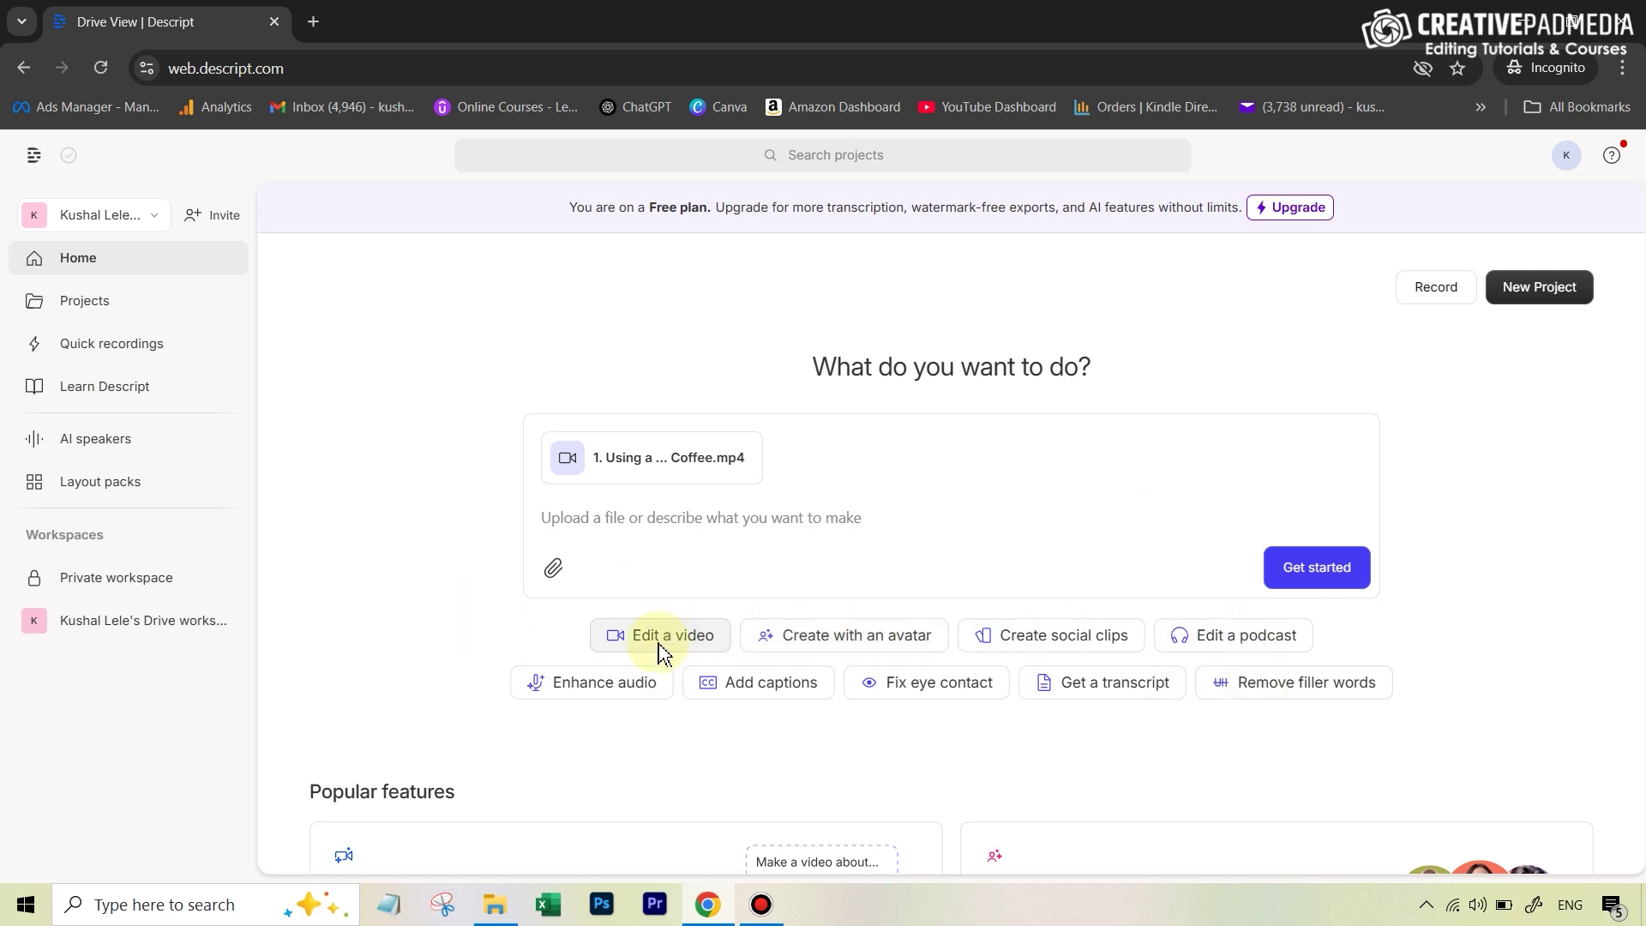
Send the 'Edit a video' request to remove filler words, pauses and retakes and add visuals
{"action": "left_click", "coordinate": [662, 646]}
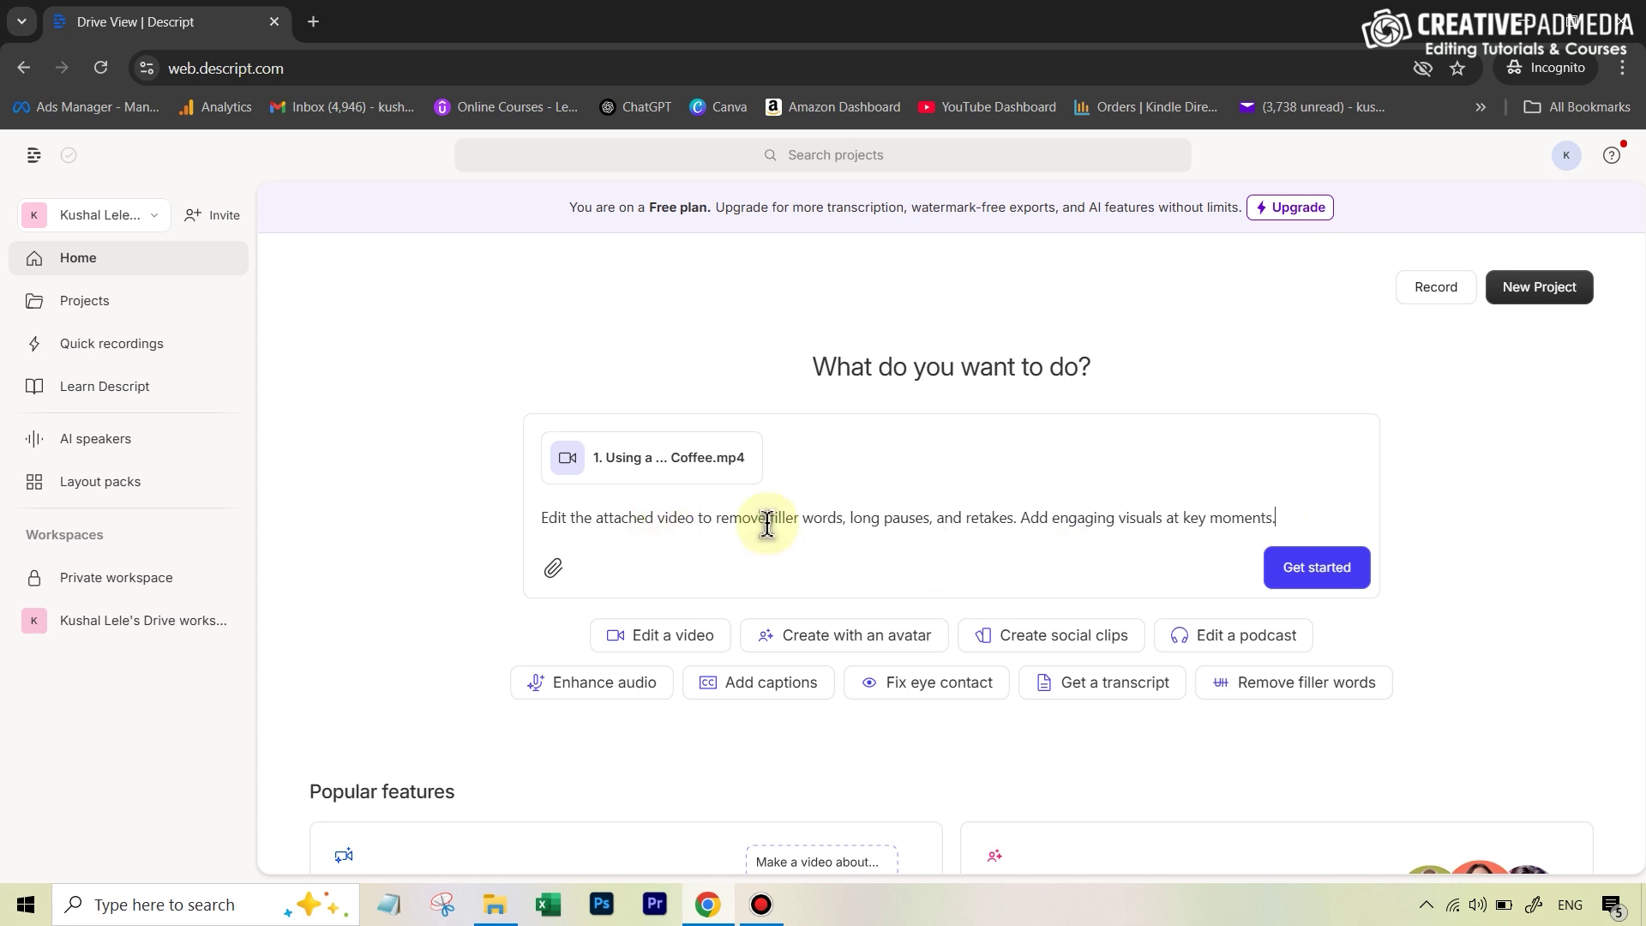
{"action": "left_click", "coordinate": [1300, 579]}
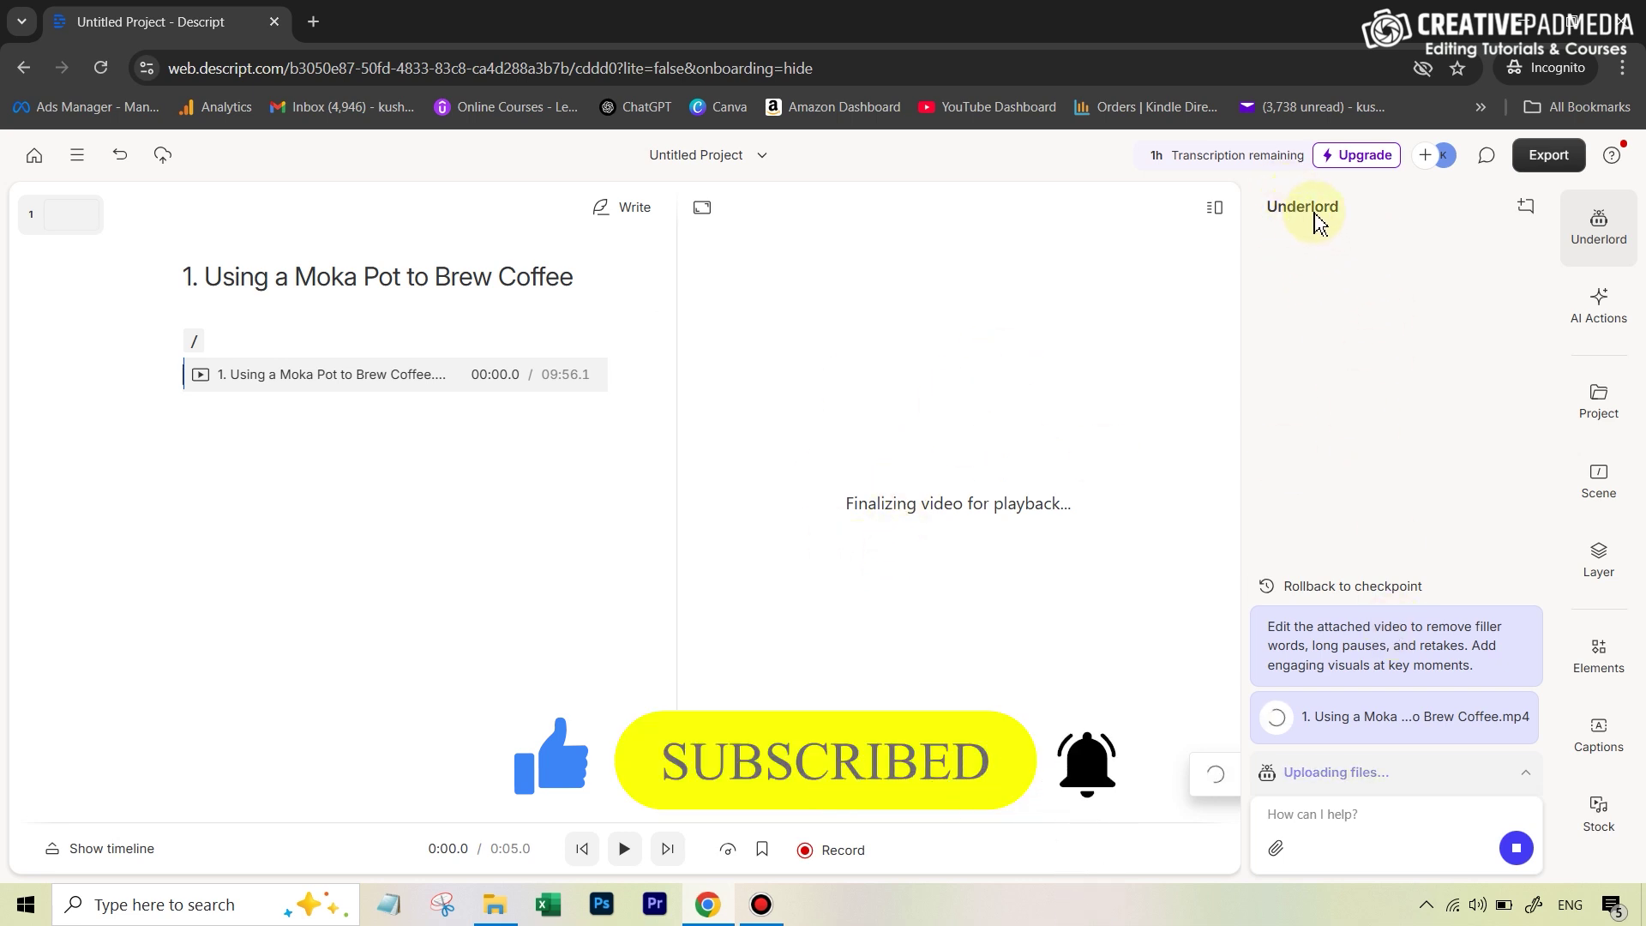
Let Underlord transcribe and split the clip into illustrated scenes, then focus its chat box
{"action": "left_click", "coordinate": [1356, 817]}
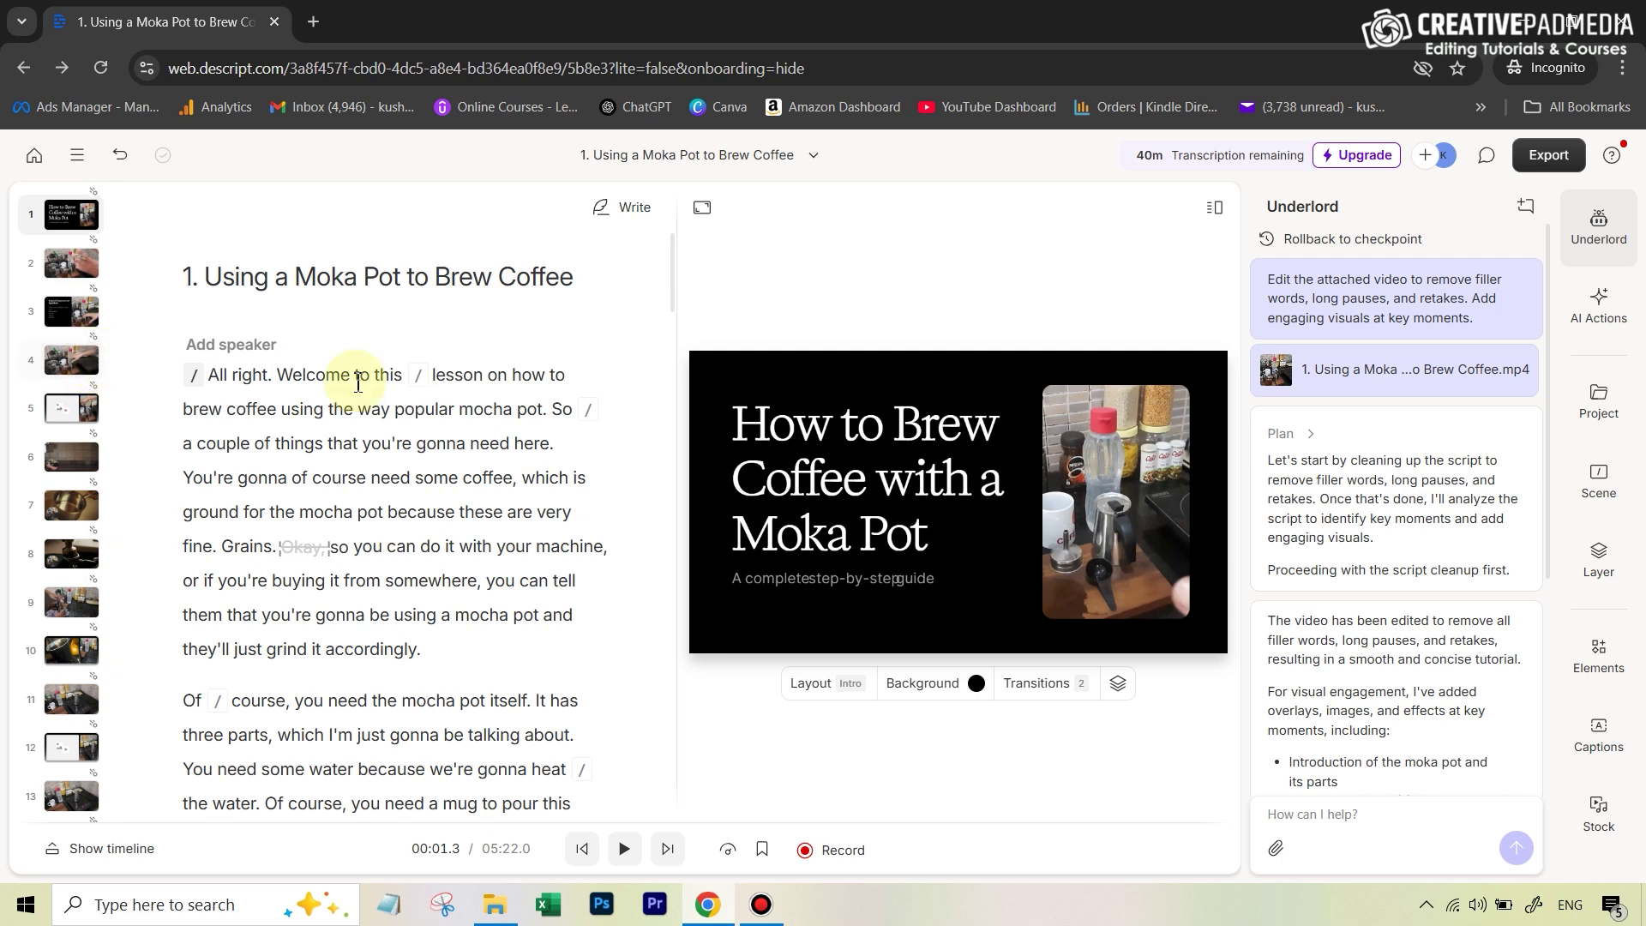
{"action": "left_click", "coordinate": [206, 374]}
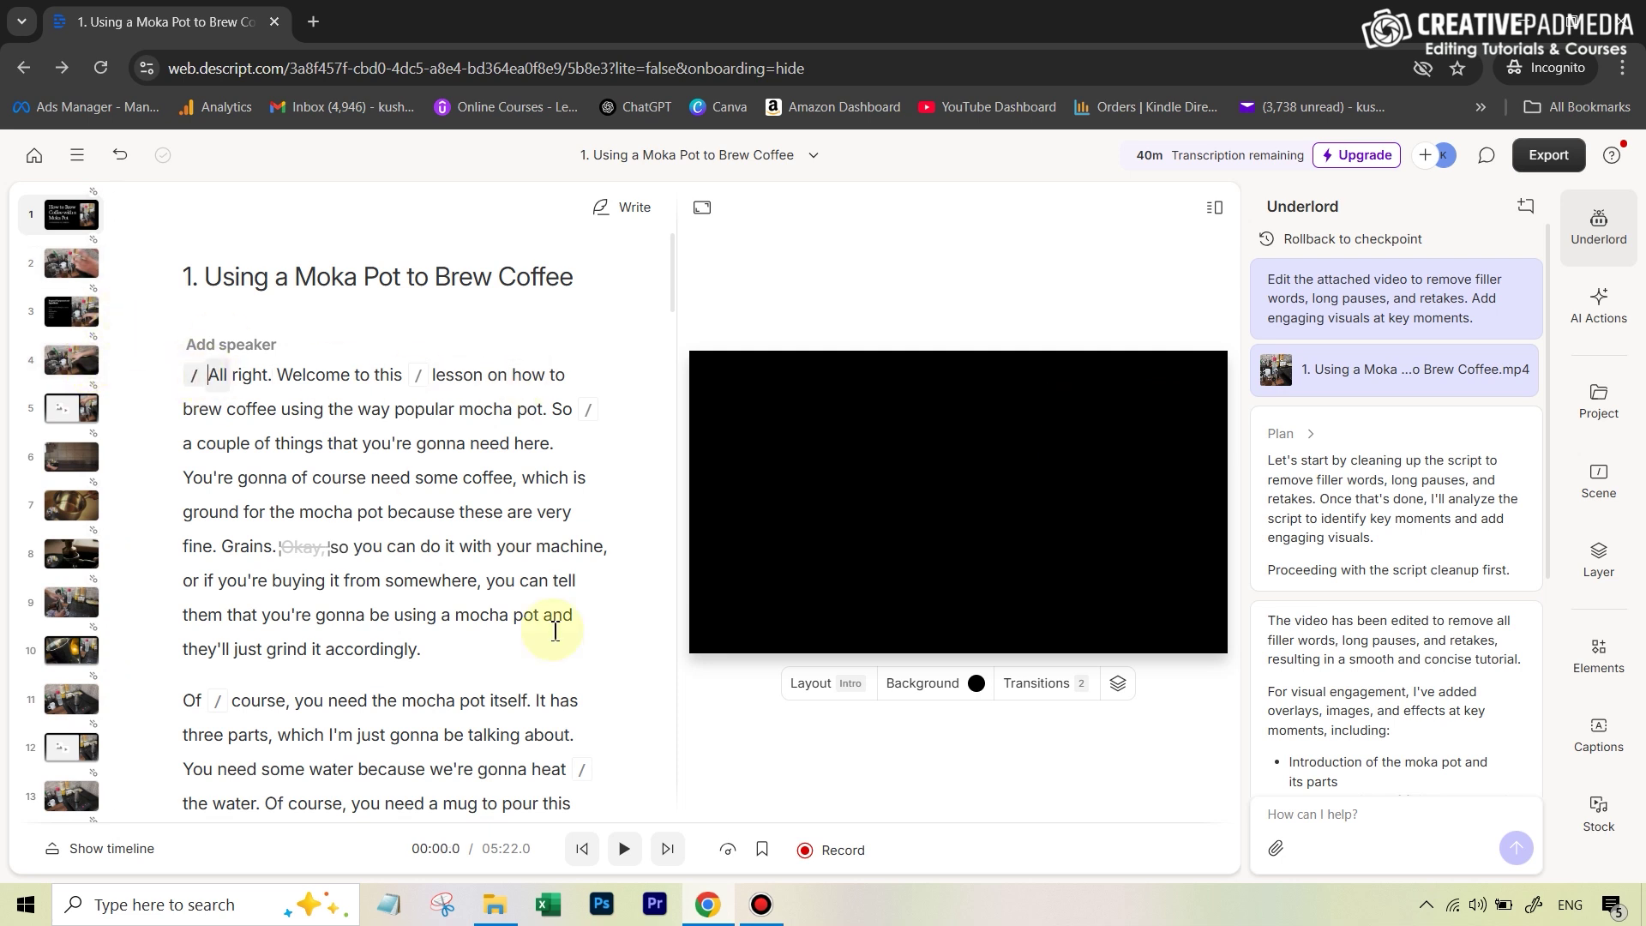
{"action": "left_click", "coordinate": [626, 855]}
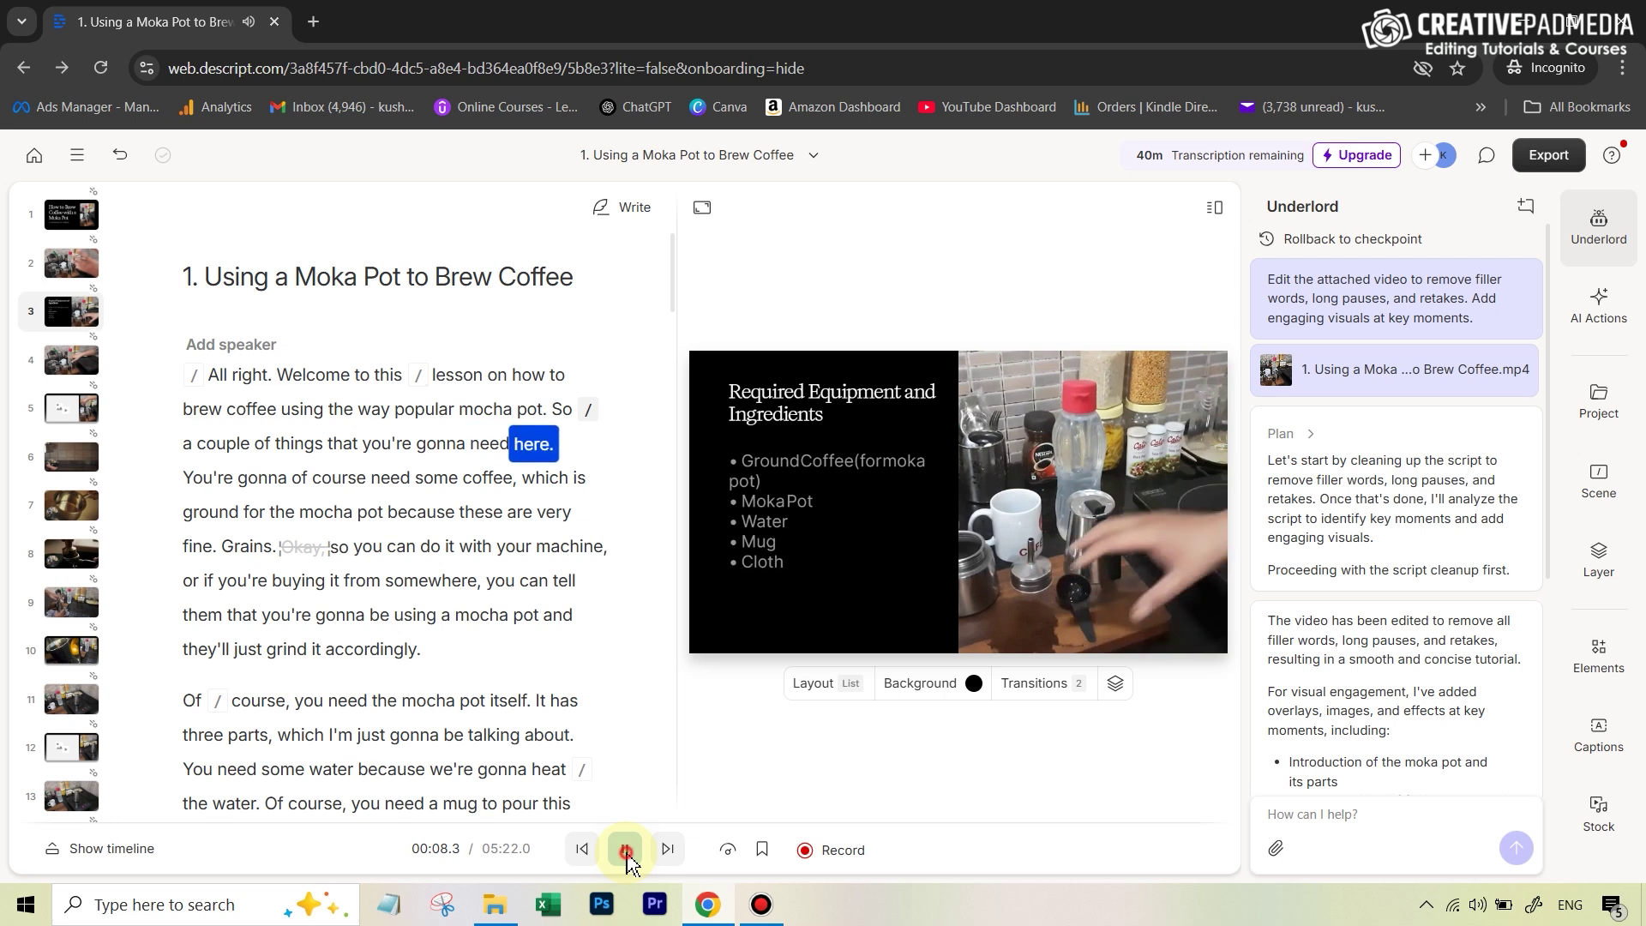
{"action": "left_click", "coordinate": [627, 849]}
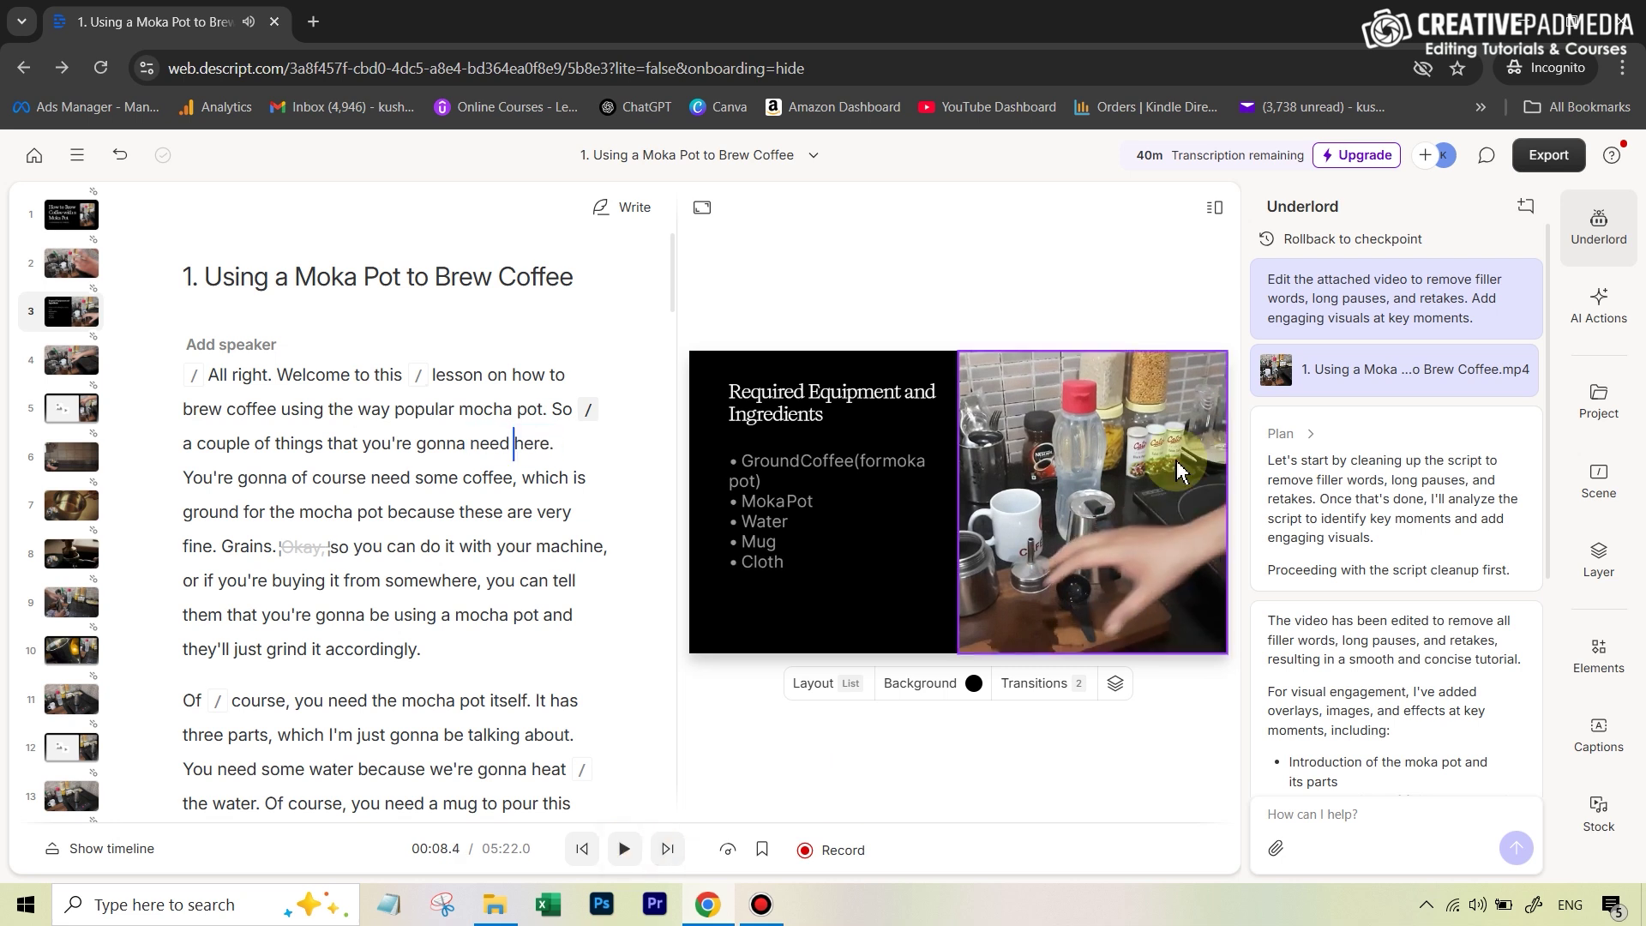
Change the Required Equipment and Ingredients scene background from black to the orange preset
{"action": "left_click", "coordinate": [862, 404]}
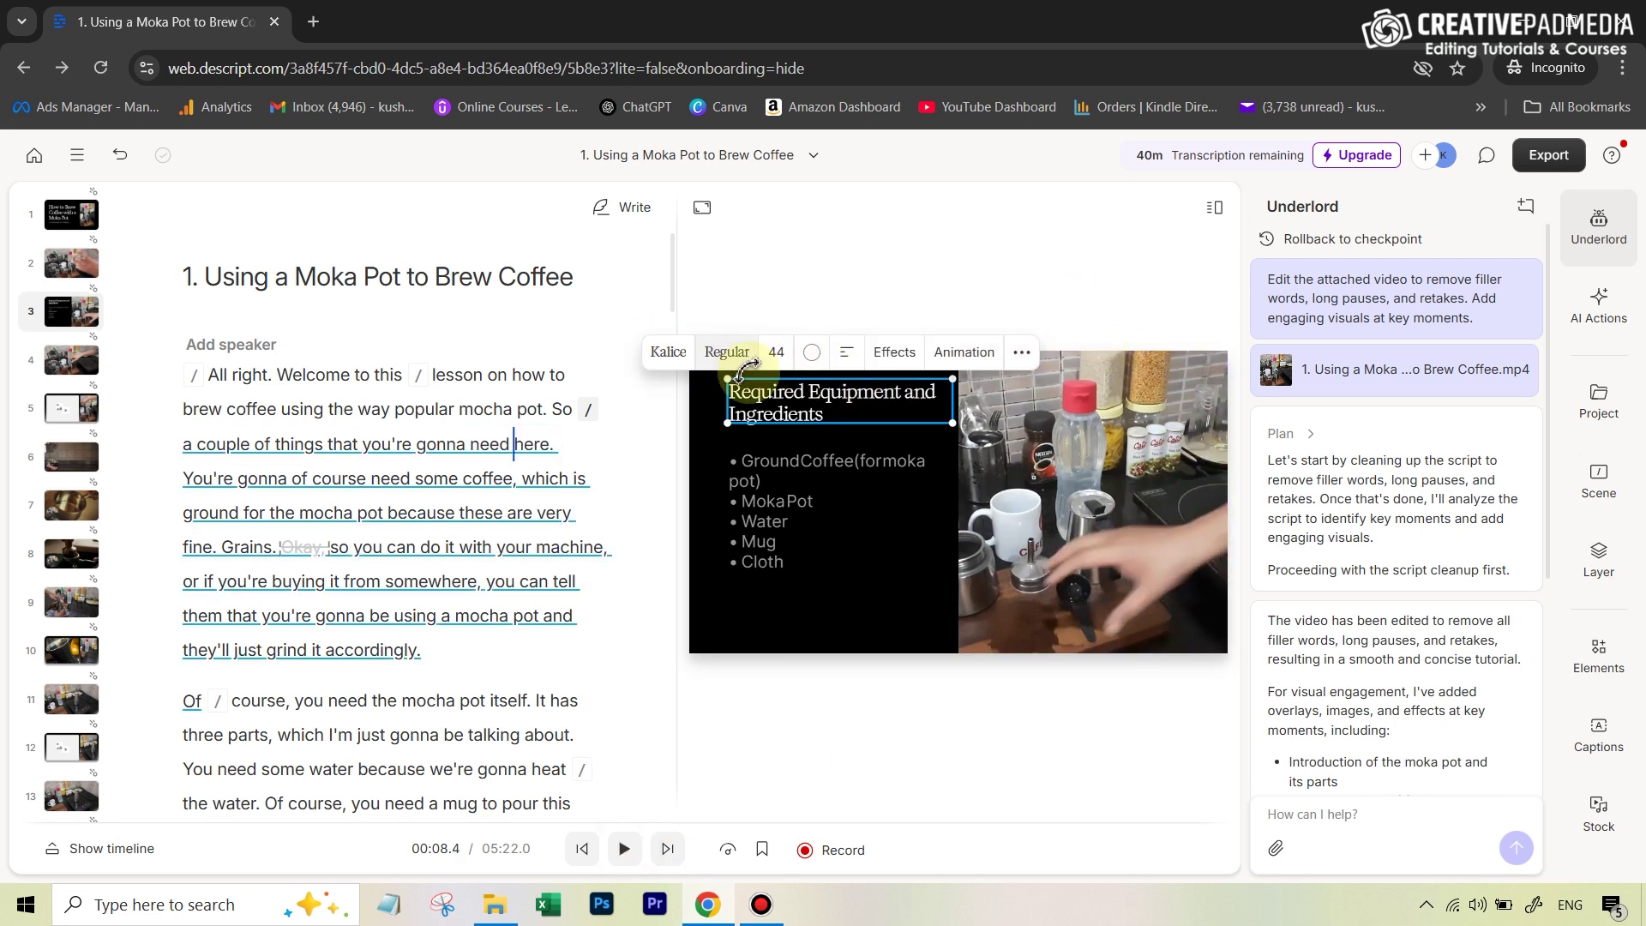
{"action": "left_click", "coordinate": [787, 404]}
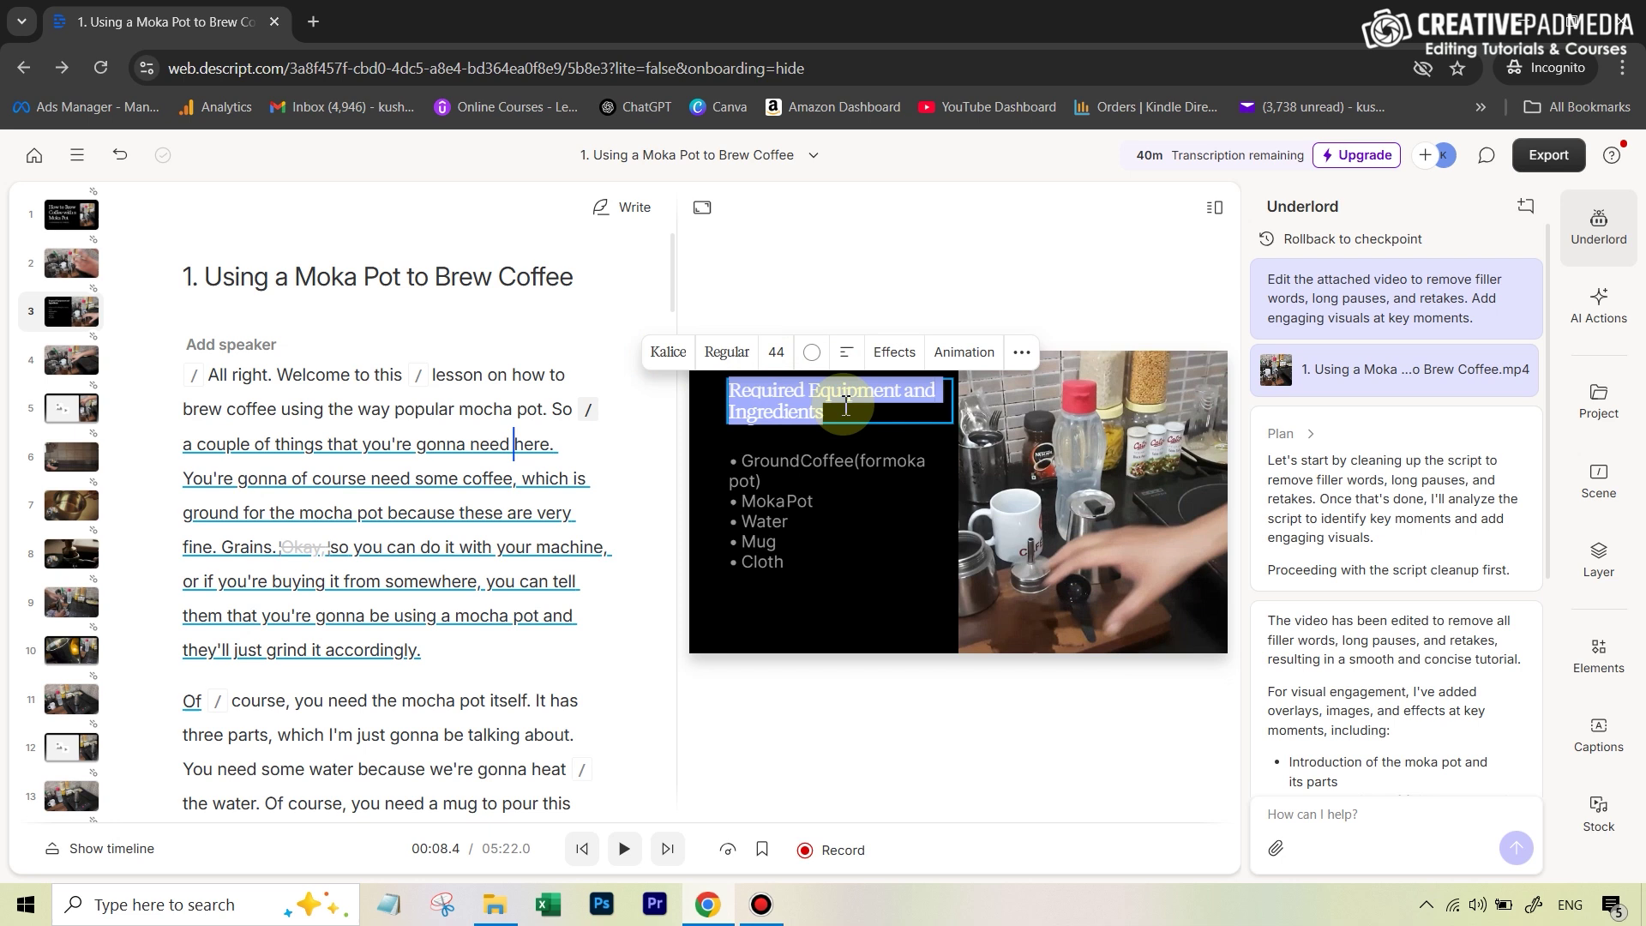
{"action": "left_click", "coordinate": [806, 526]}
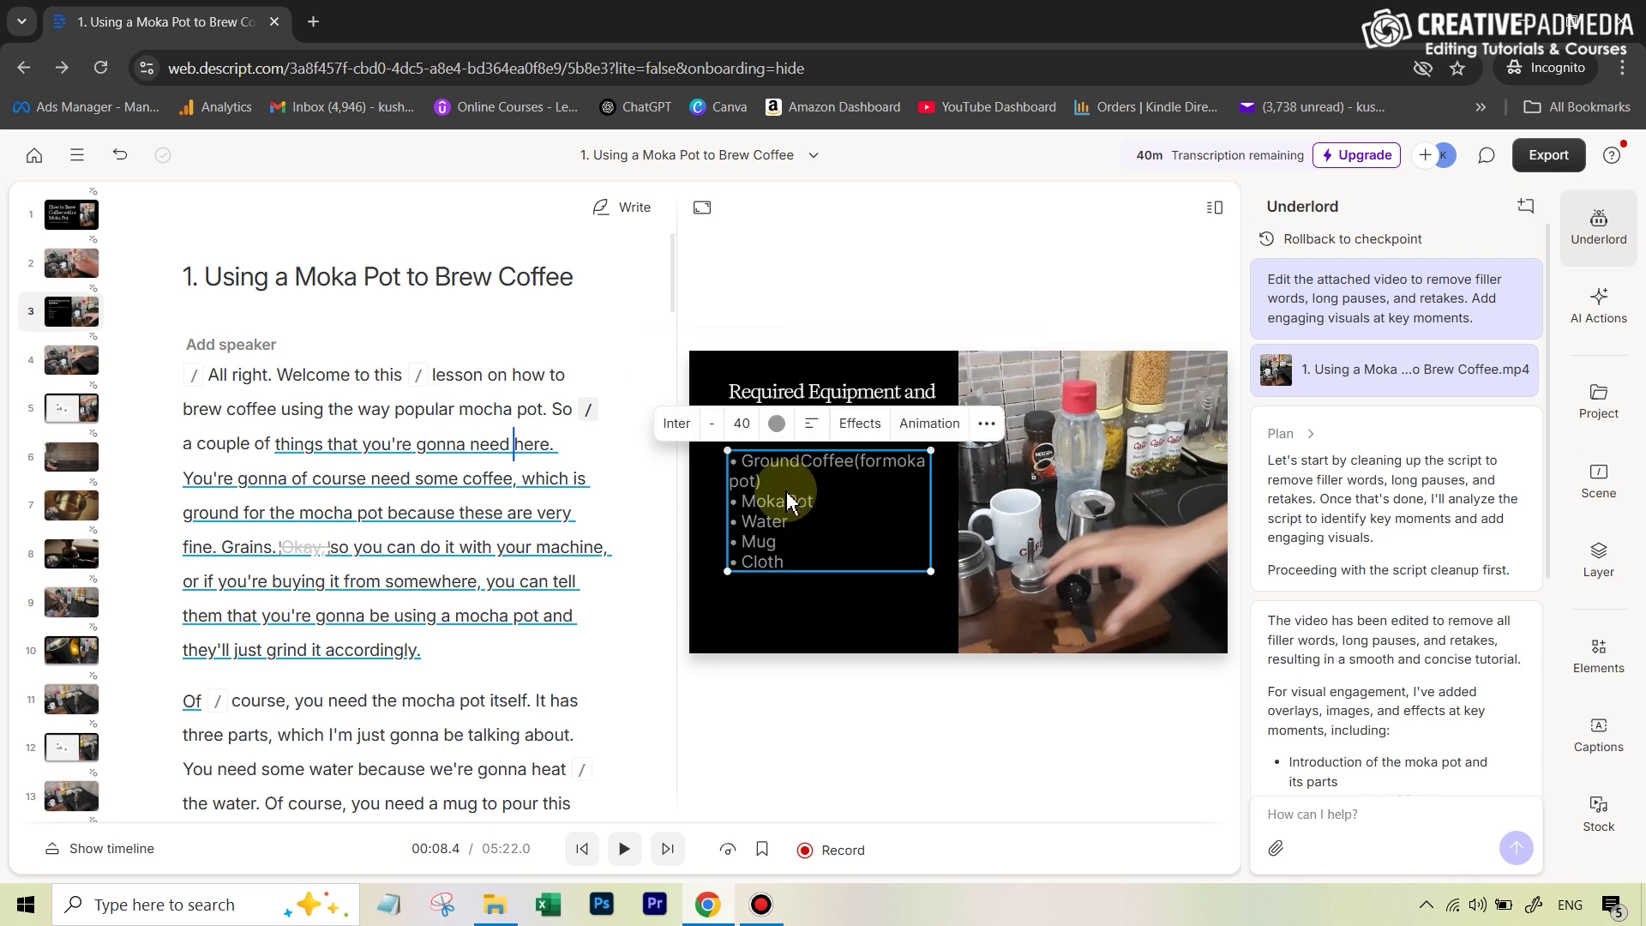
{"action": "left_click", "coordinate": [824, 615]}
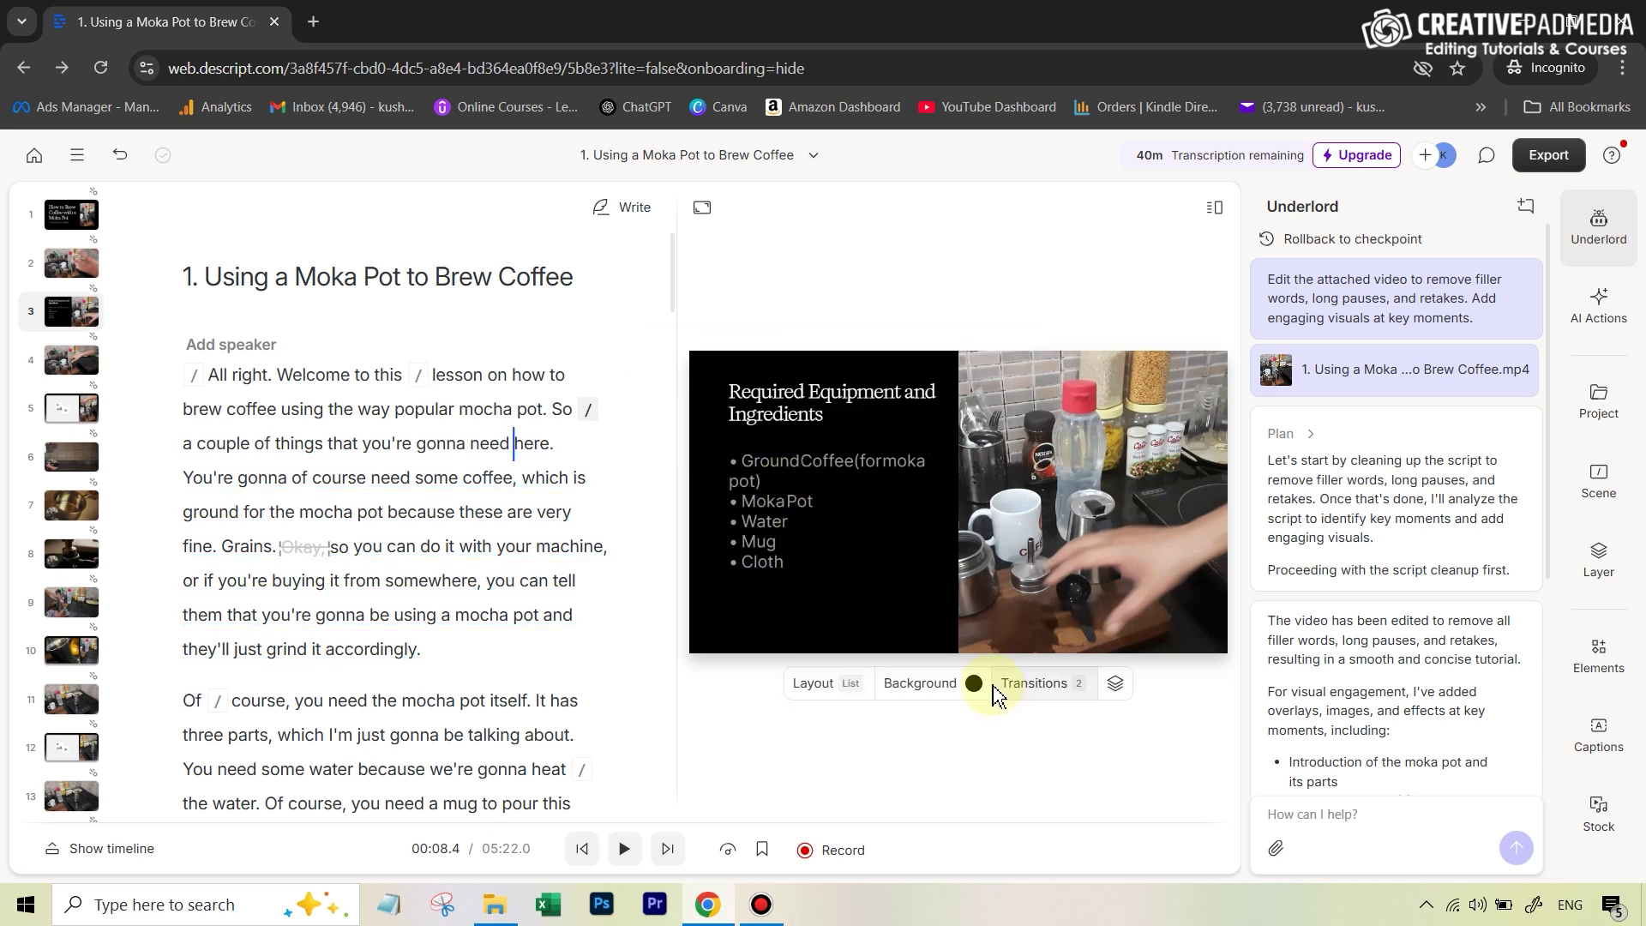
{"action": "left_click", "coordinate": [974, 682]}
{"action": "left_click", "coordinate": [1070, 607]}
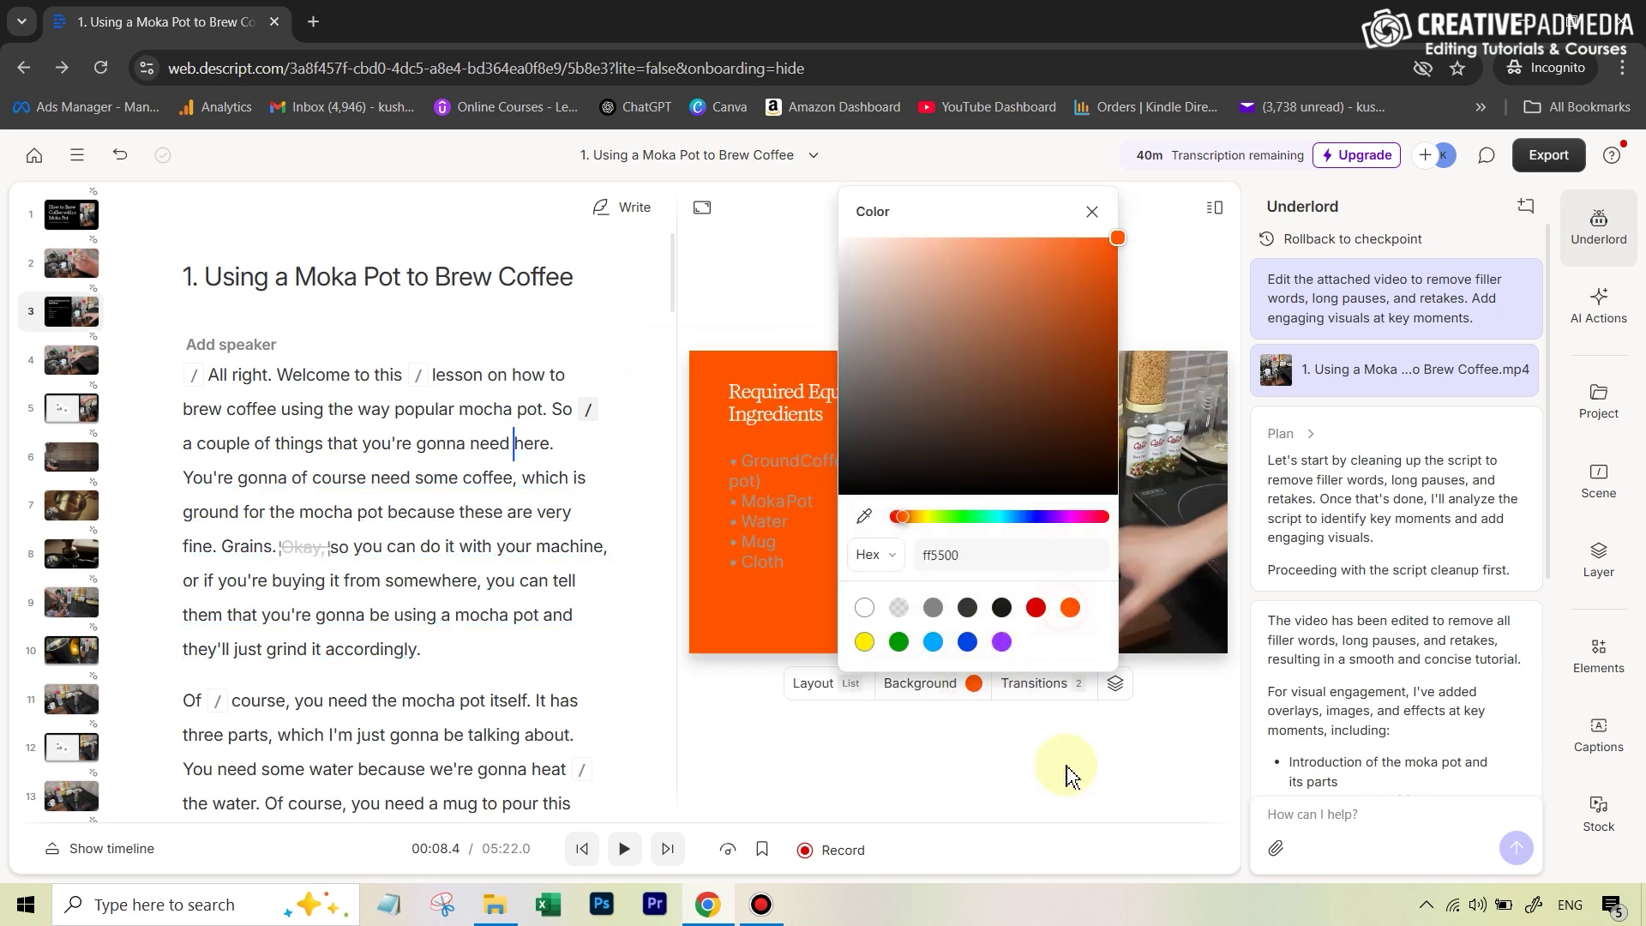
{"action": "left_click", "coordinate": [1065, 772]}
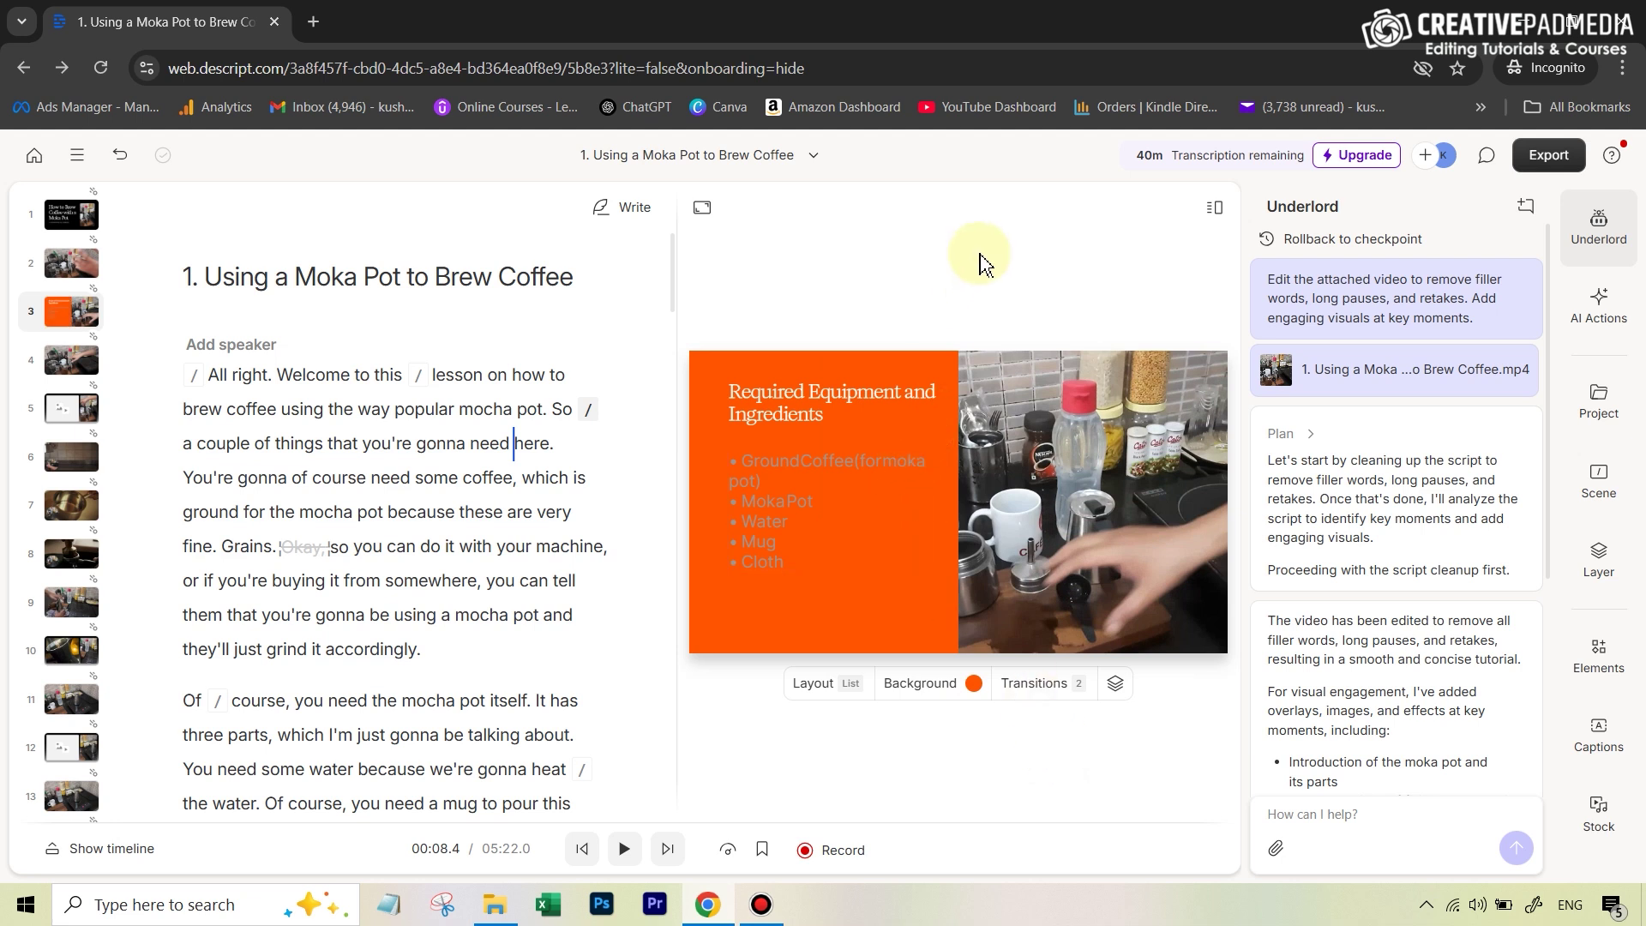
{"action": "scroll", "coordinate": [516, 364], "scroll_direction": "down", "scroll_amount": 1}
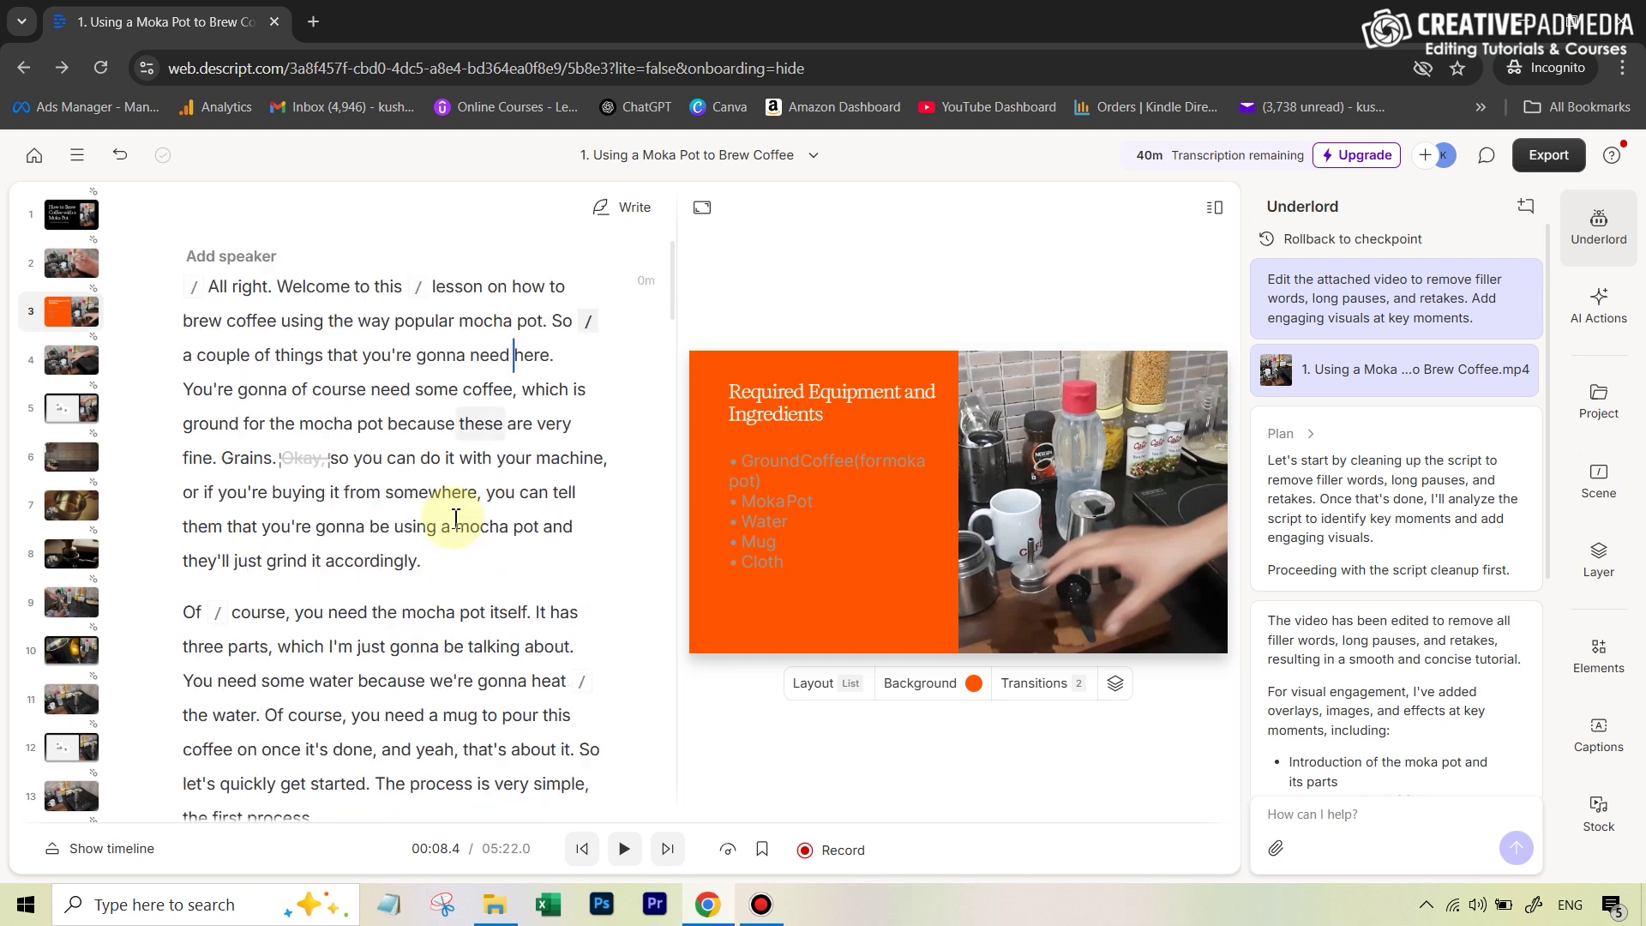
{"action": "scroll", "coordinate": [467, 379], "scroll_direction": "down", "scroll_amount": 2}
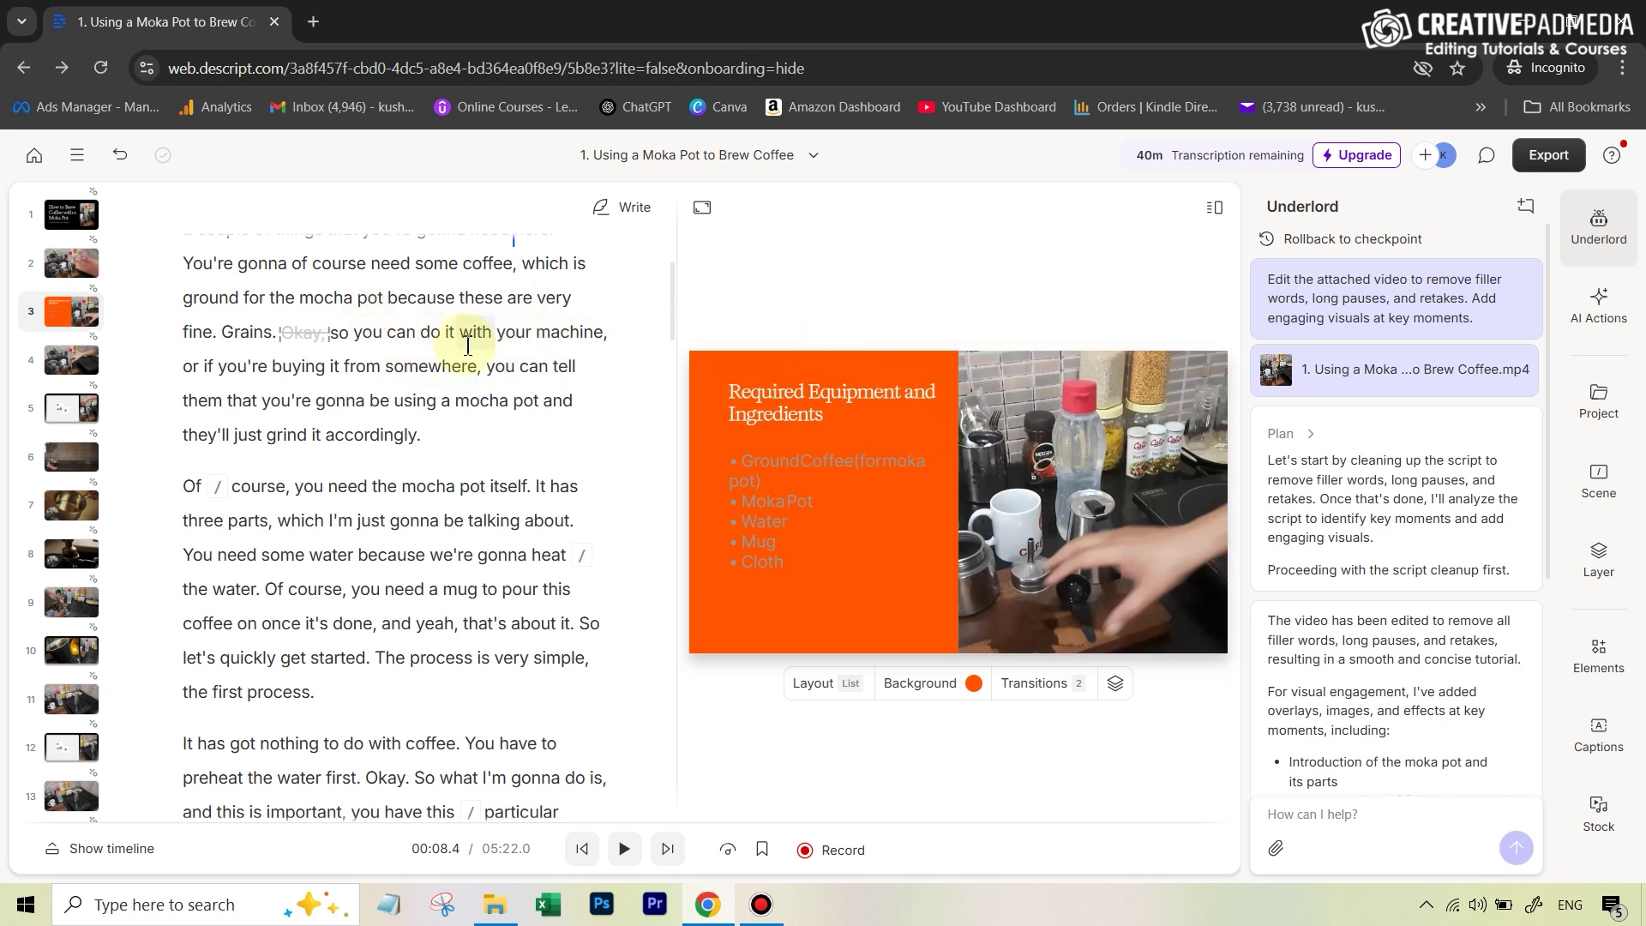
{"action": "scroll", "coordinate": [466, 345], "scroll_direction": "down", "scroll_amount": 3}
{"action": "scroll", "coordinate": [471, 356], "scroll_direction": "down", "scroll_amount": 3}
{"action": "scroll", "coordinate": [472, 357], "scroll_direction": "down", "scroll_amount": 3}
{"action": "scroll", "coordinate": [472, 356], "scroll_direction": "down", "scroll_amount": 3}
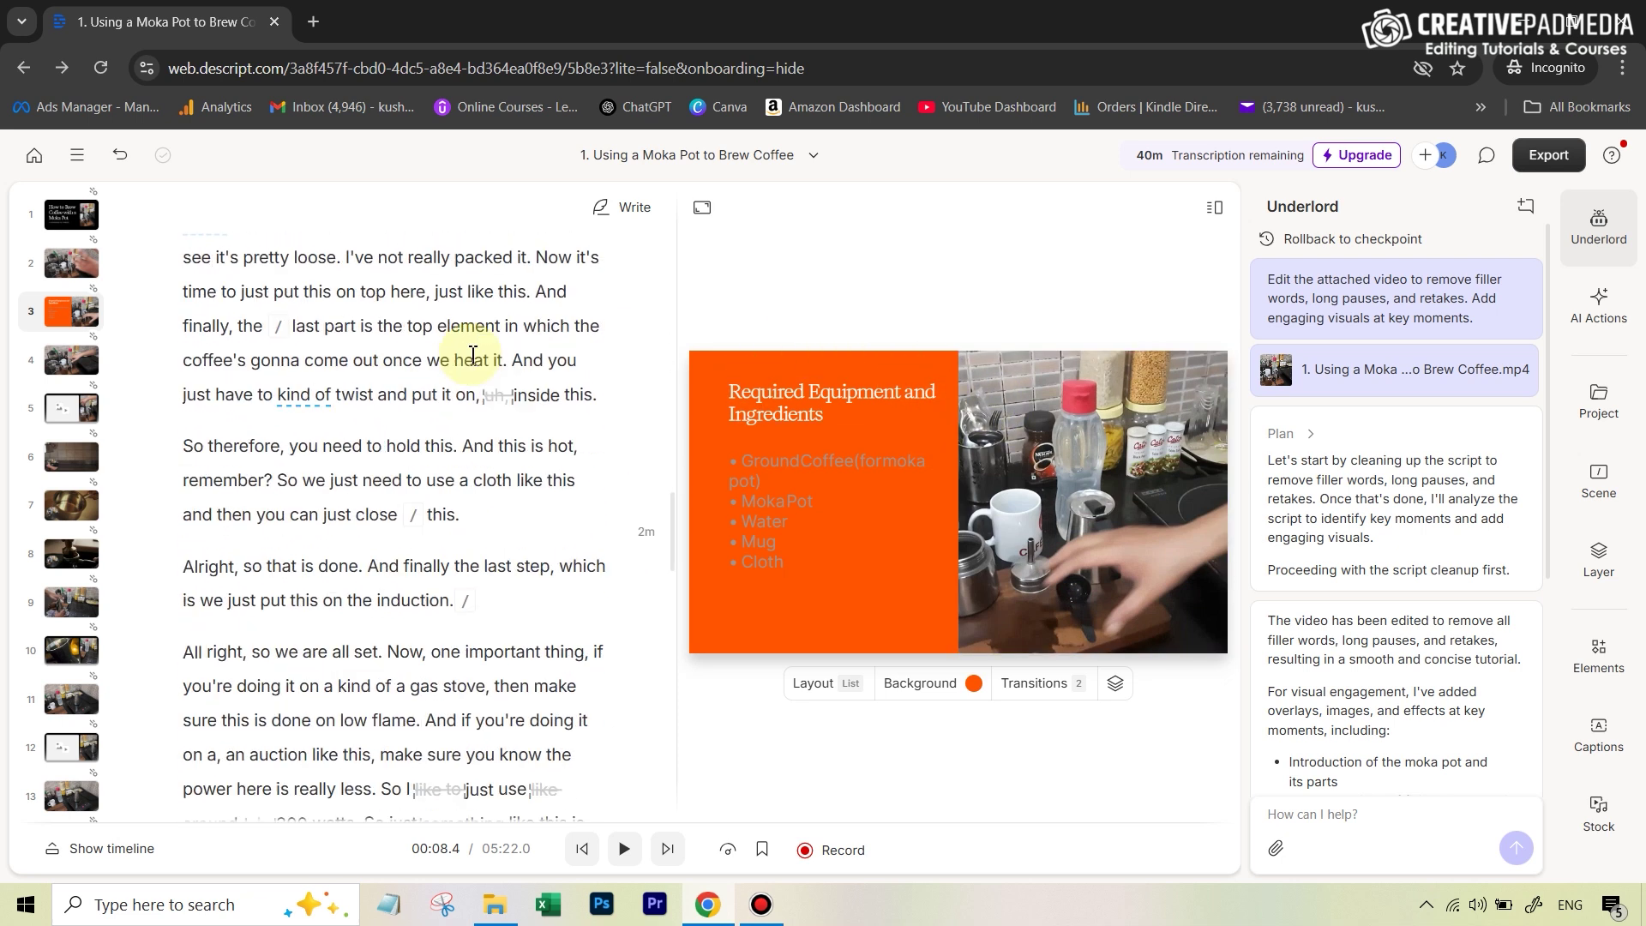
{"action": "scroll", "coordinate": [472, 355], "scroll_direction": "down", "scroll_amount": 3}
{"action": "scroll", "coordinate": [473, 356], "scroll_direction": "down", "scroll_amount": 3}
{"action": "scroll", "coordinate": [471, 355], "scroll_direction": "down", "scroll_amount": 3}
{"action": "scroll", "coordinate": [471, 356], "scroll_direction": "down", "scroll_amount": 3}
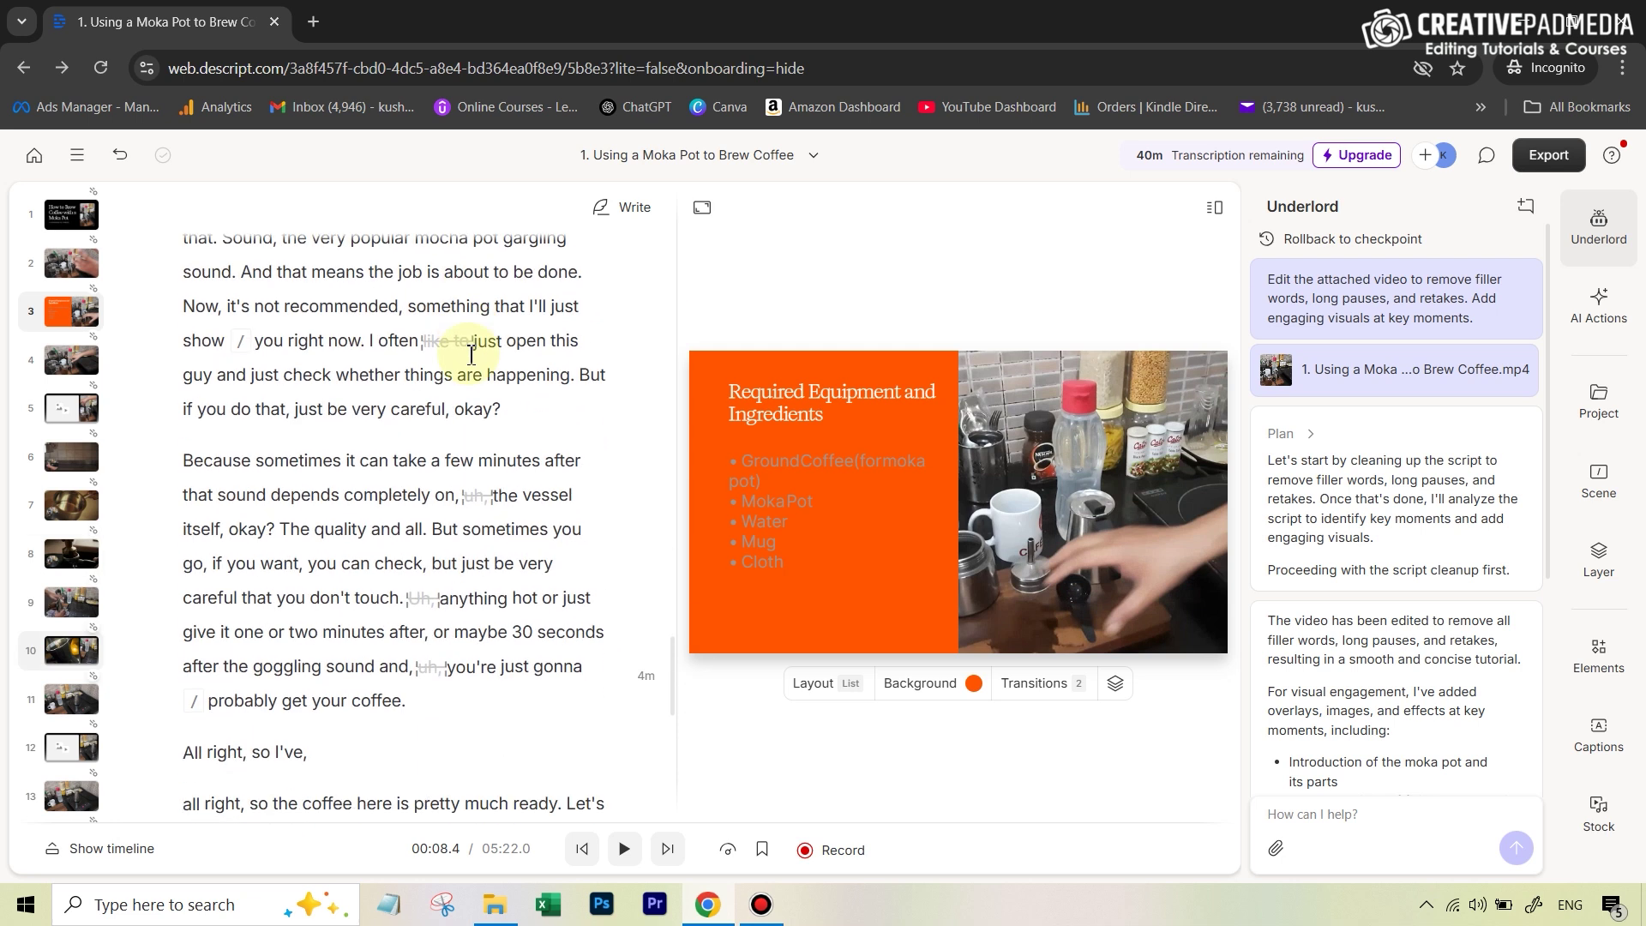
{"action": "scroll", "coordinate": [463, 350], "scroll_direction": "down", "scroll_amount": 3}
{"action": "scroll", "coordinate": [448, 386], "scroll_direction": "down", "scroll_amount": 2}
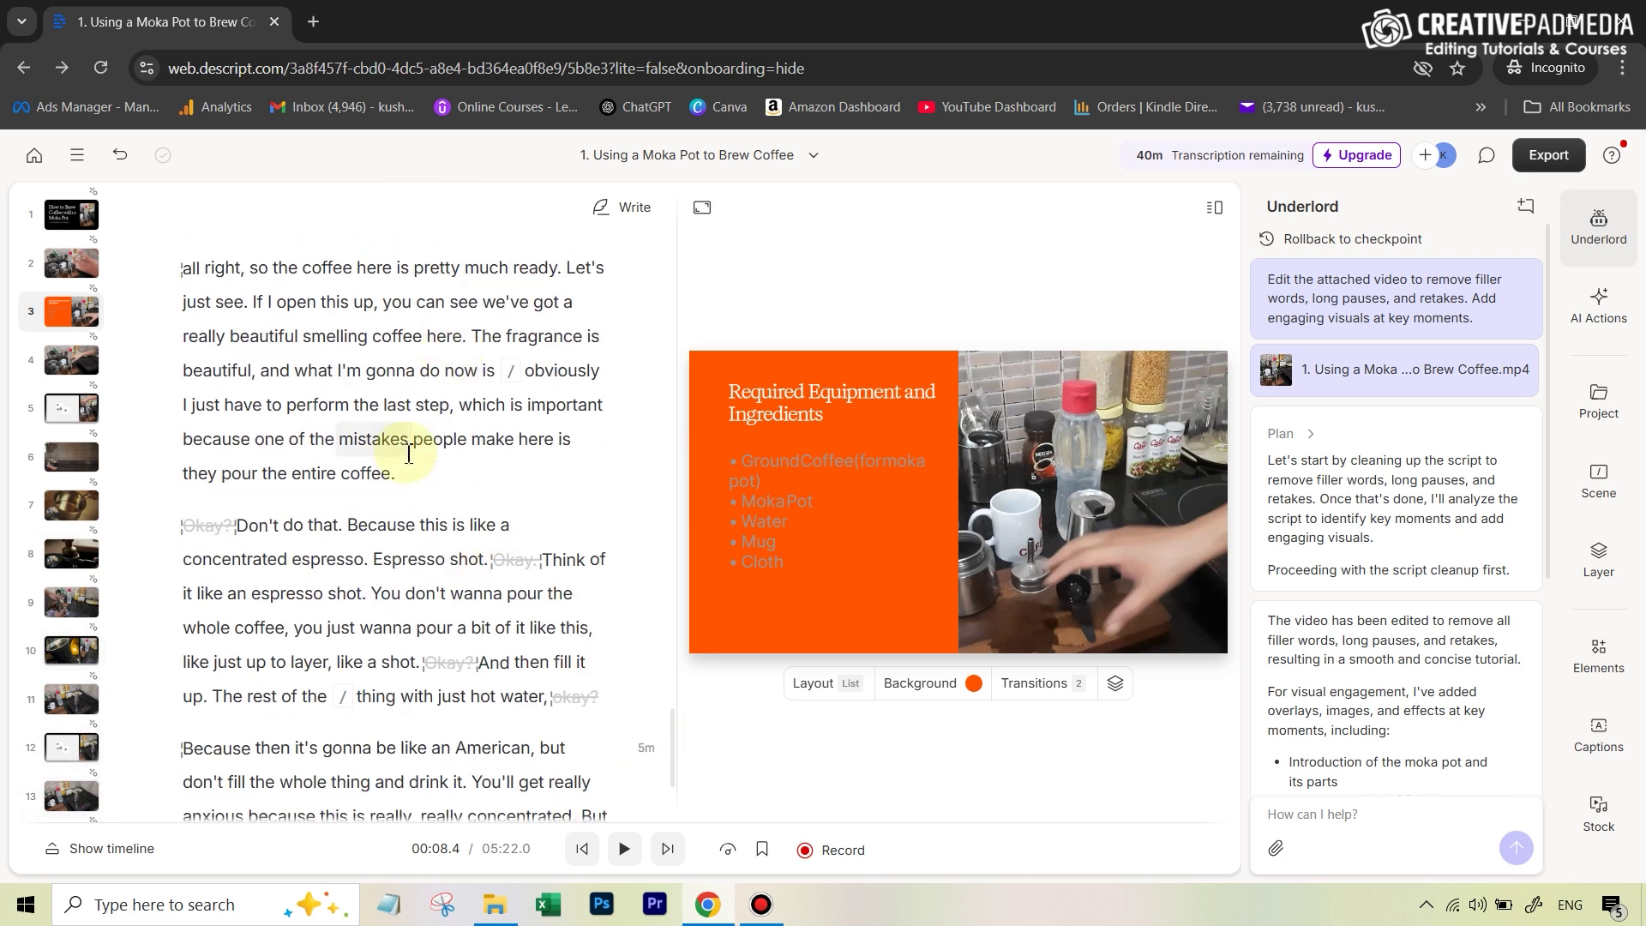
{"action": "scroll", "coordinate": [426, 419], "scroll_direction": "down", "scroll_amount": 2}
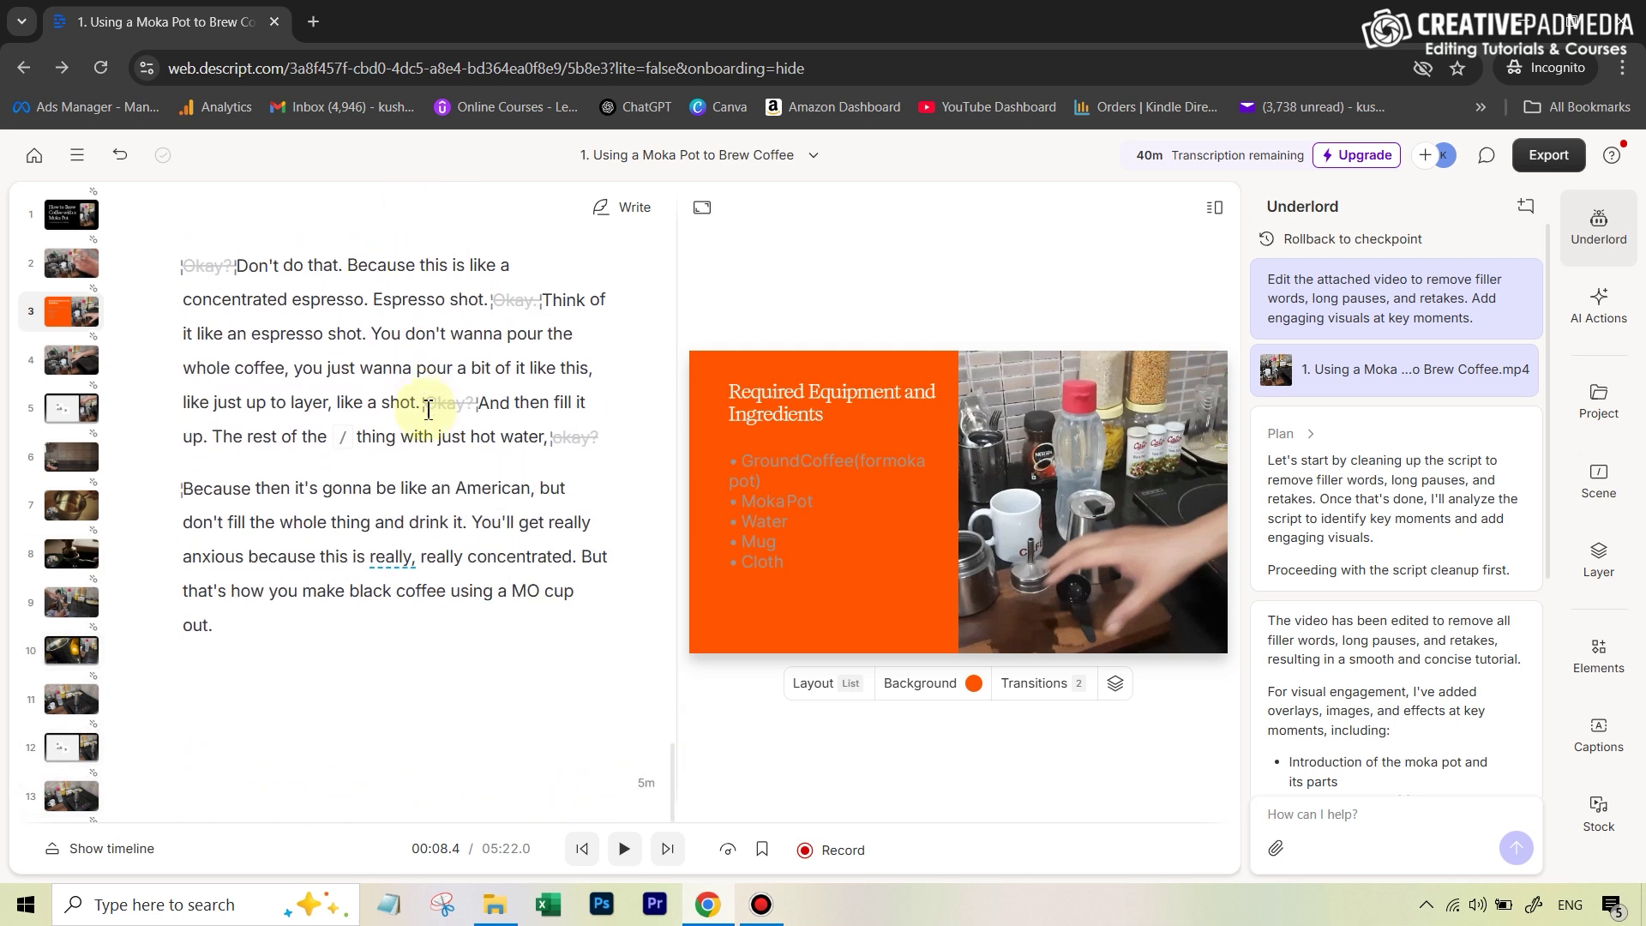
{"action": "scroll", "coordinate": [431, 386], "scroll_direction": "up", "scroll_amount": 5}
{"action": "scroll", "coordinate": [435, 337], "scroll_direction": "up", "scroll_amount": 5}
{"action": "scroll", "coordinate": [435, 341], "scroll_direction": "up", "scroll_amount": 5}
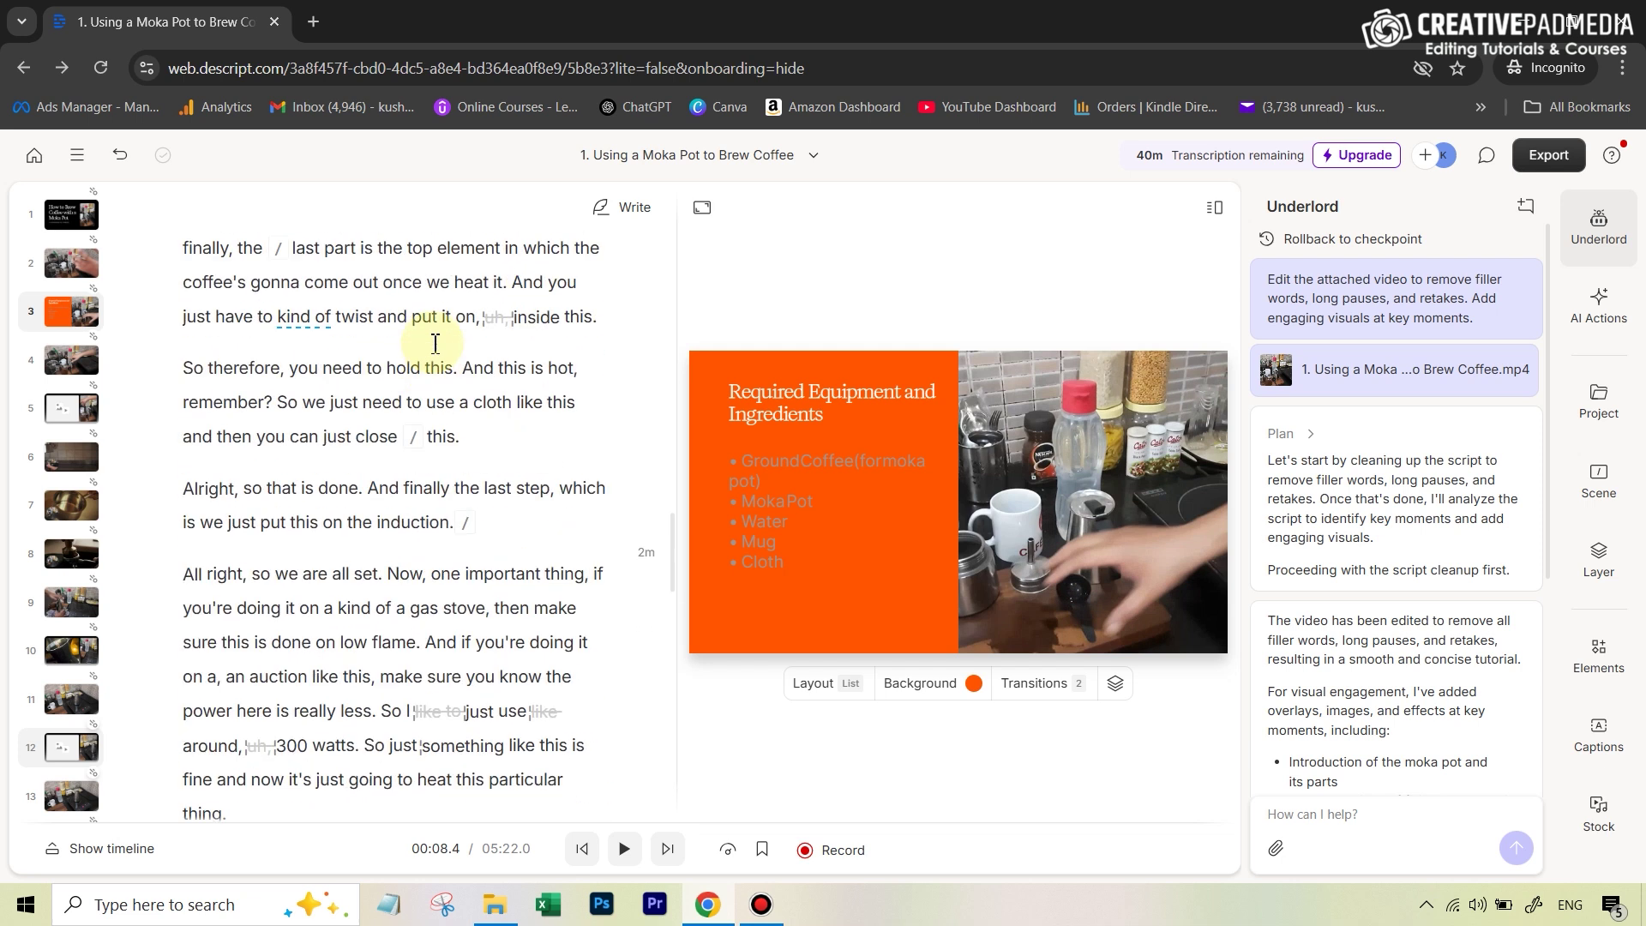
{"action": "scroll", "coordinate": [434, 343], "scroll_direction": "up", "scroll_amount": 5}
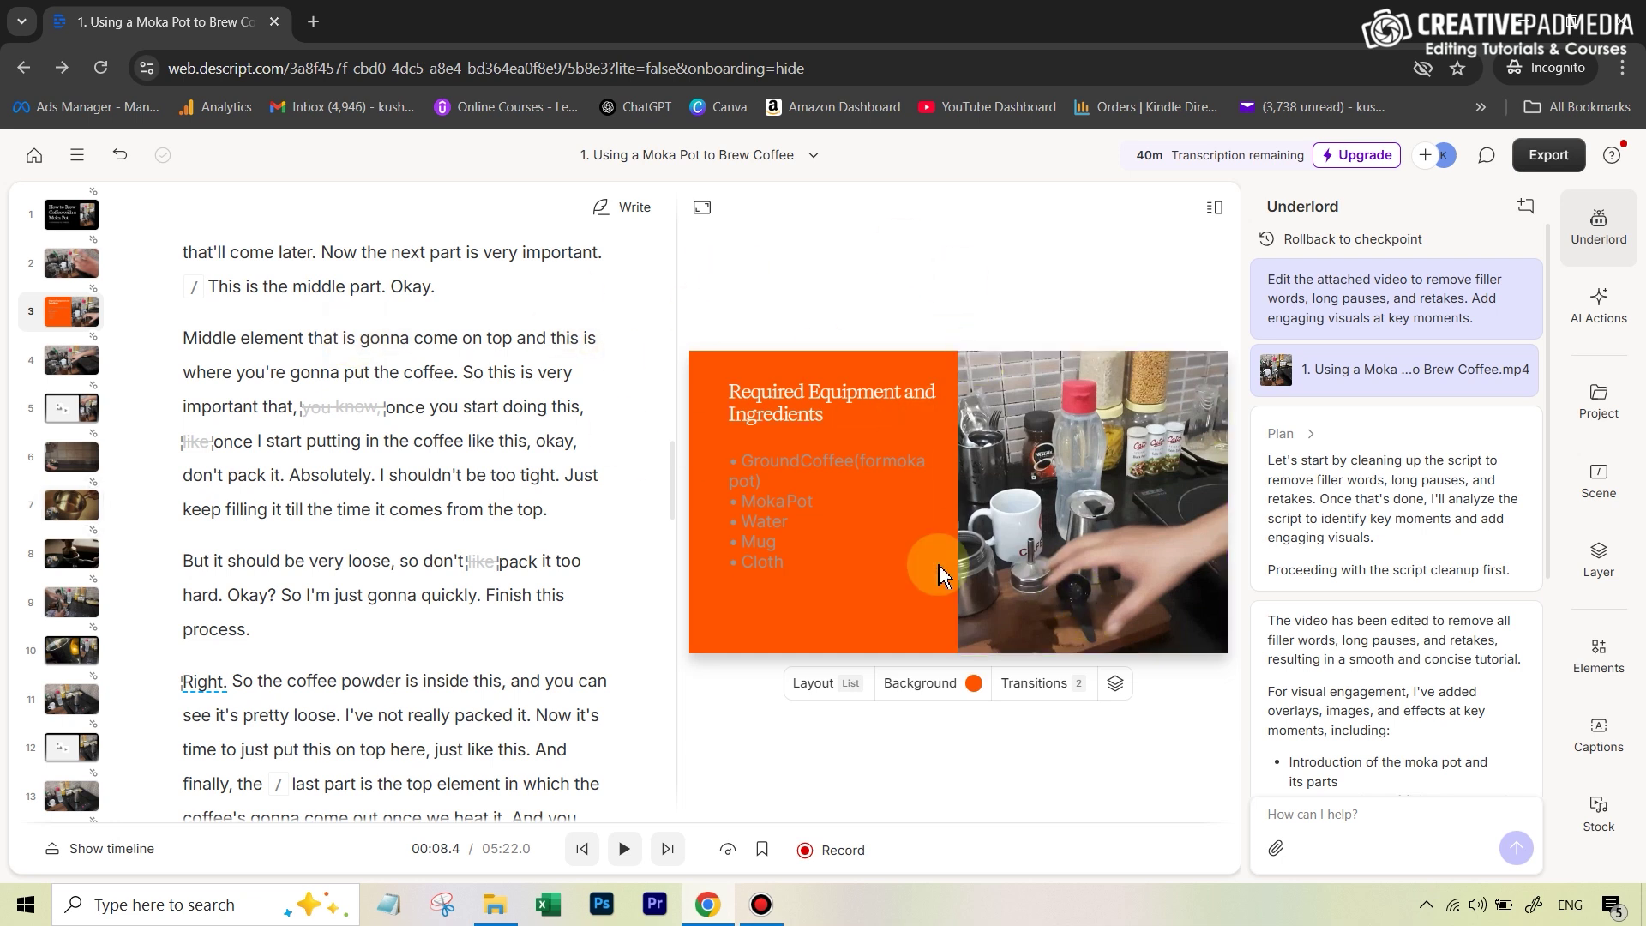
Restore the equipment slide's black background and ask Underlord to 'add the captions to each scene'
{"action": "left_click", "coordinate": [974, 684]}
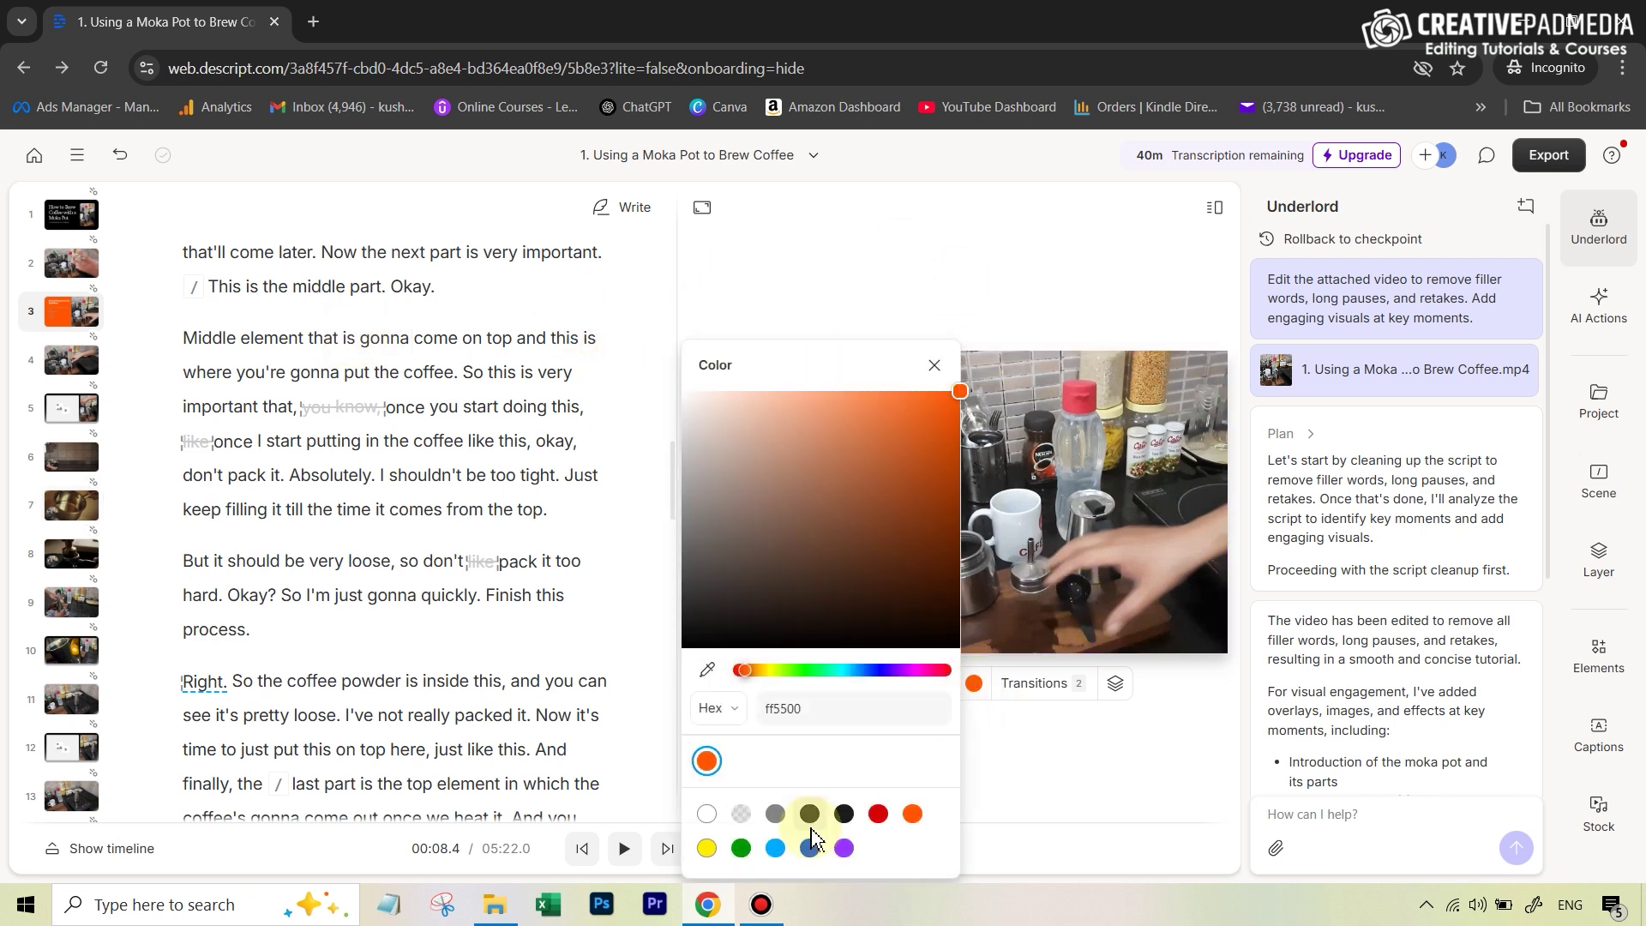
{"action": "left_click", "coordinate": [844, 814]}
{"action": "left_click", "coordinate": [1093, 801]}
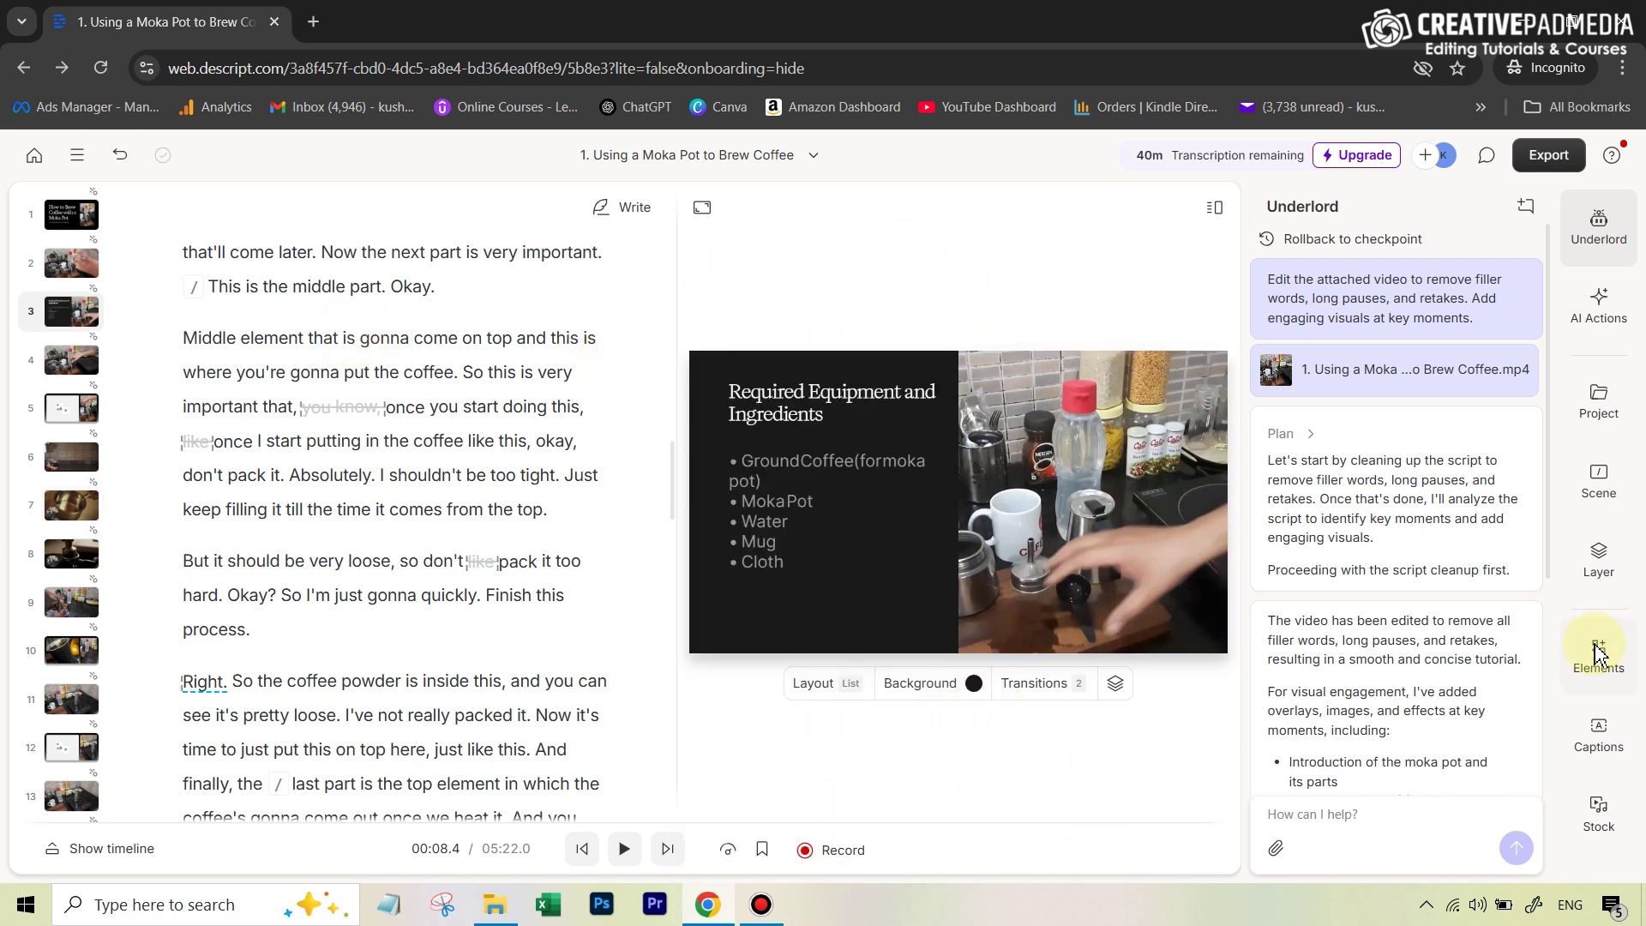
{"action": "scroll", "coordinate": [1428, 553], "scroll_direction": "down", "scroll_amount": 3}
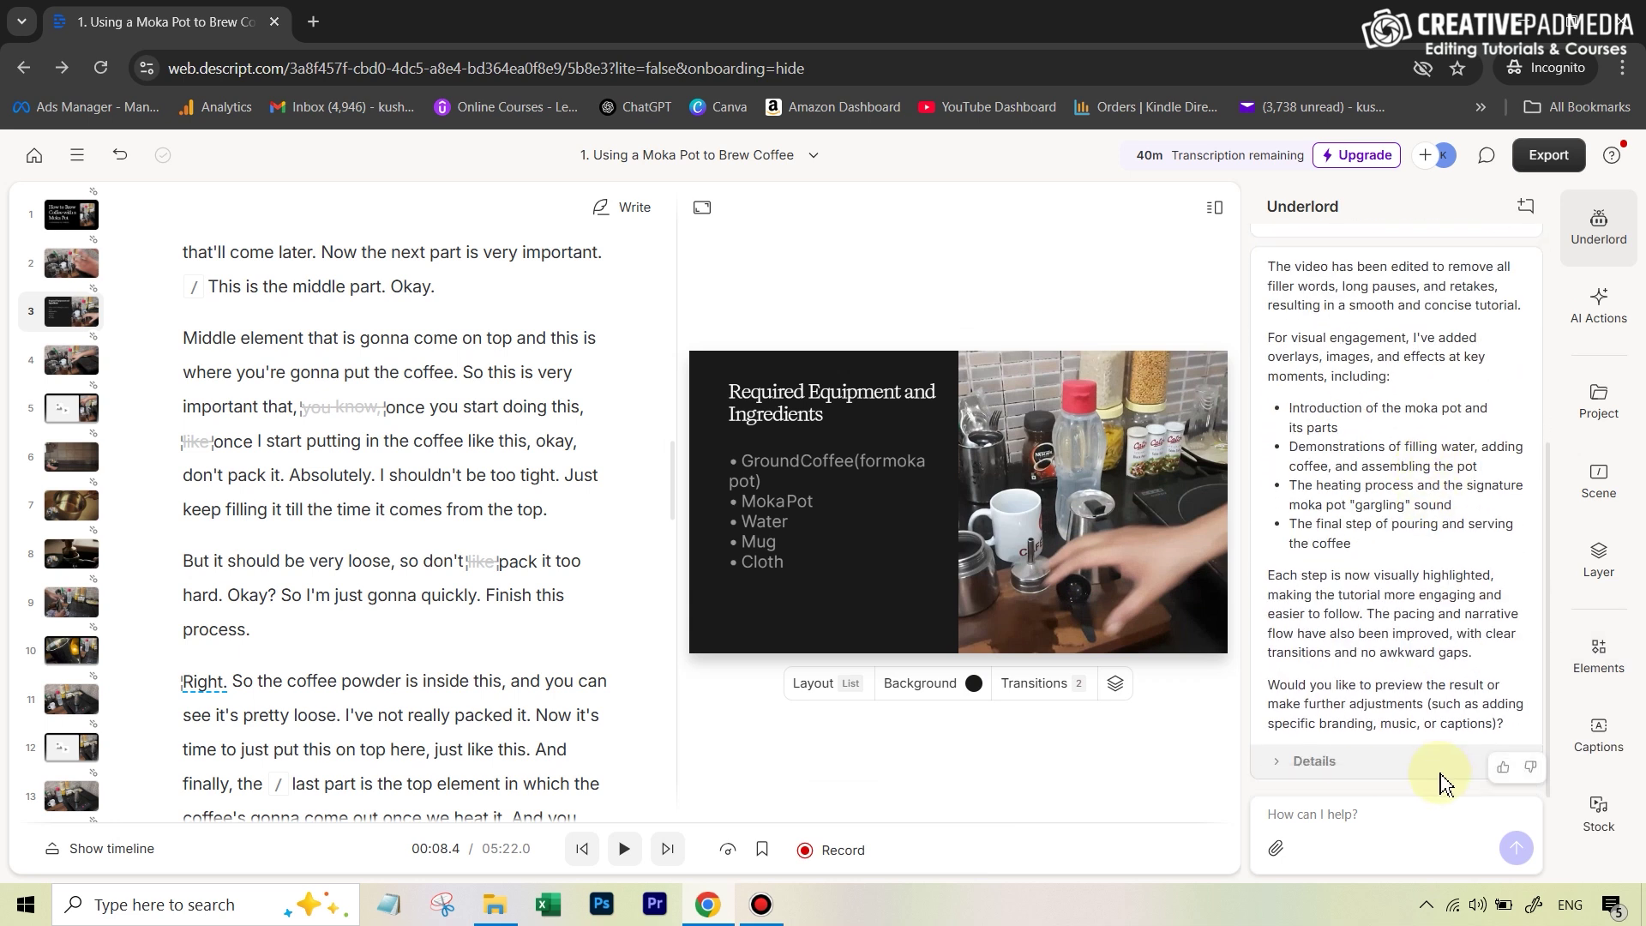
{"action": "left_click", "coordinate": [1389, 820]}
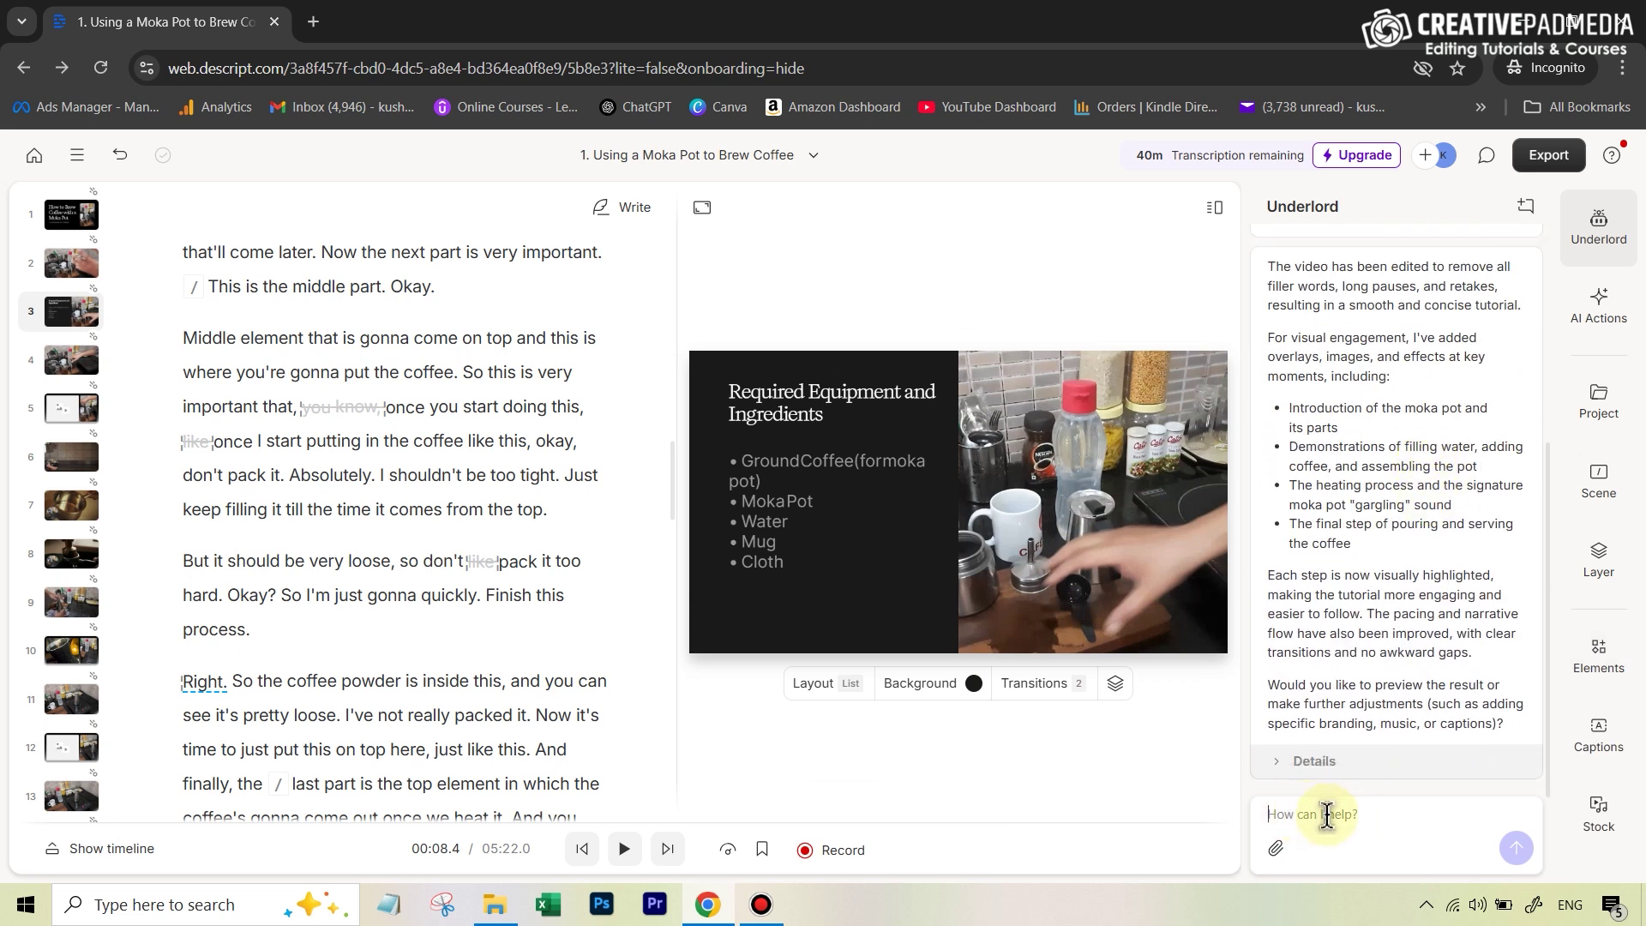
{"action": "type", "text": "add the captions to each scene"}
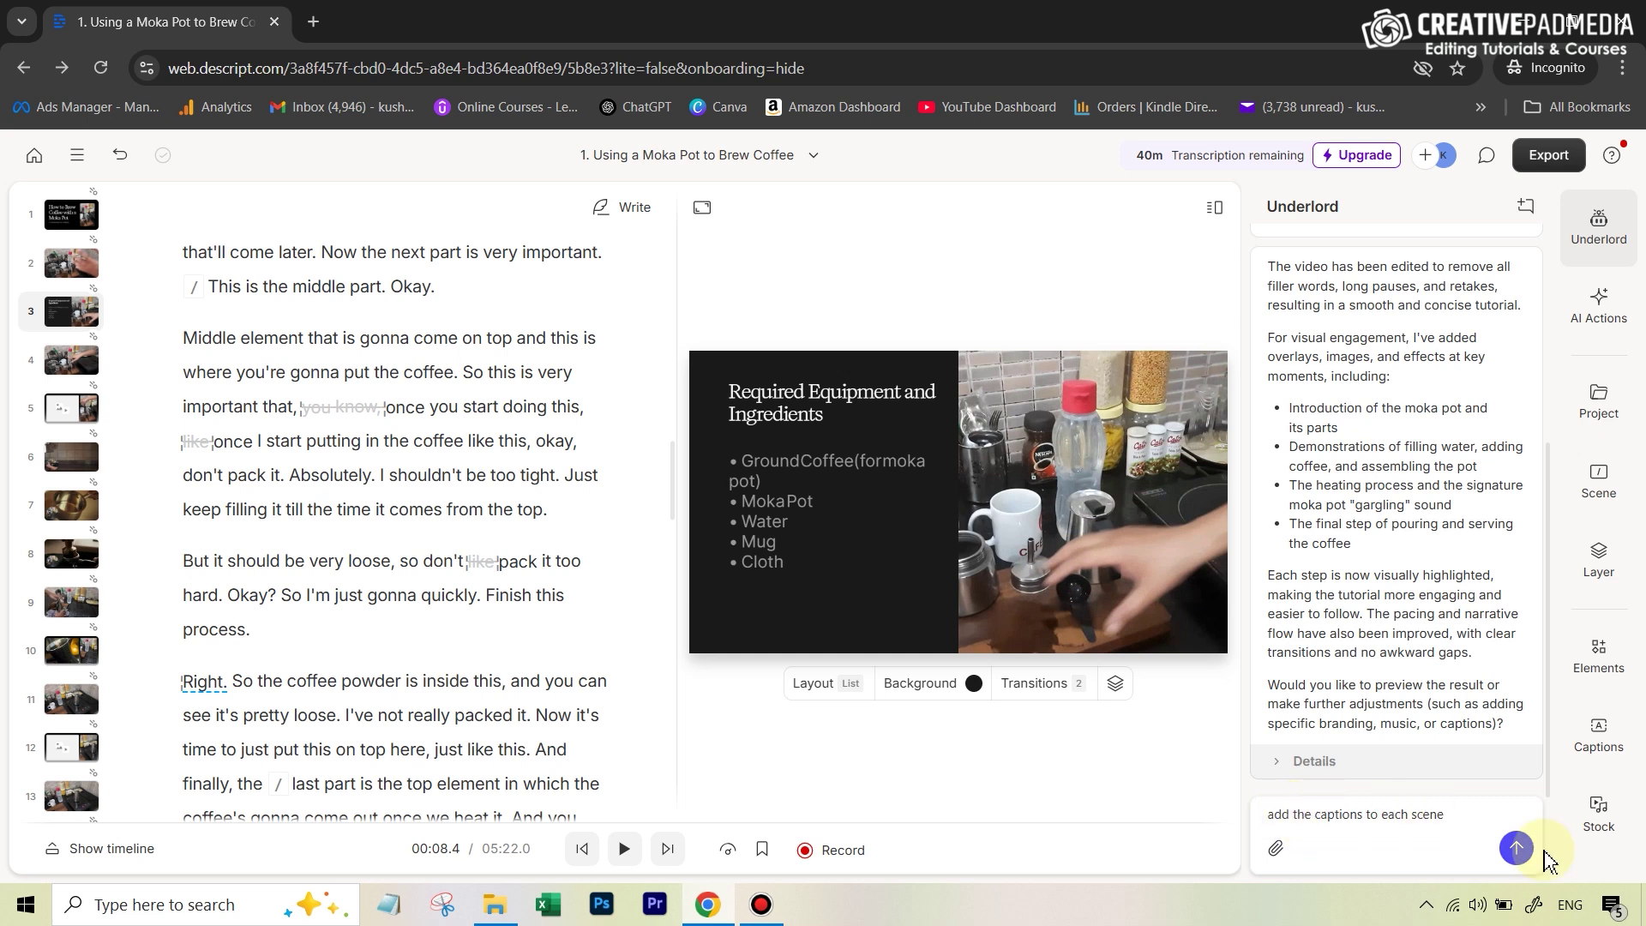
{"action": "left_click", "coordinate": [1508, 854]}
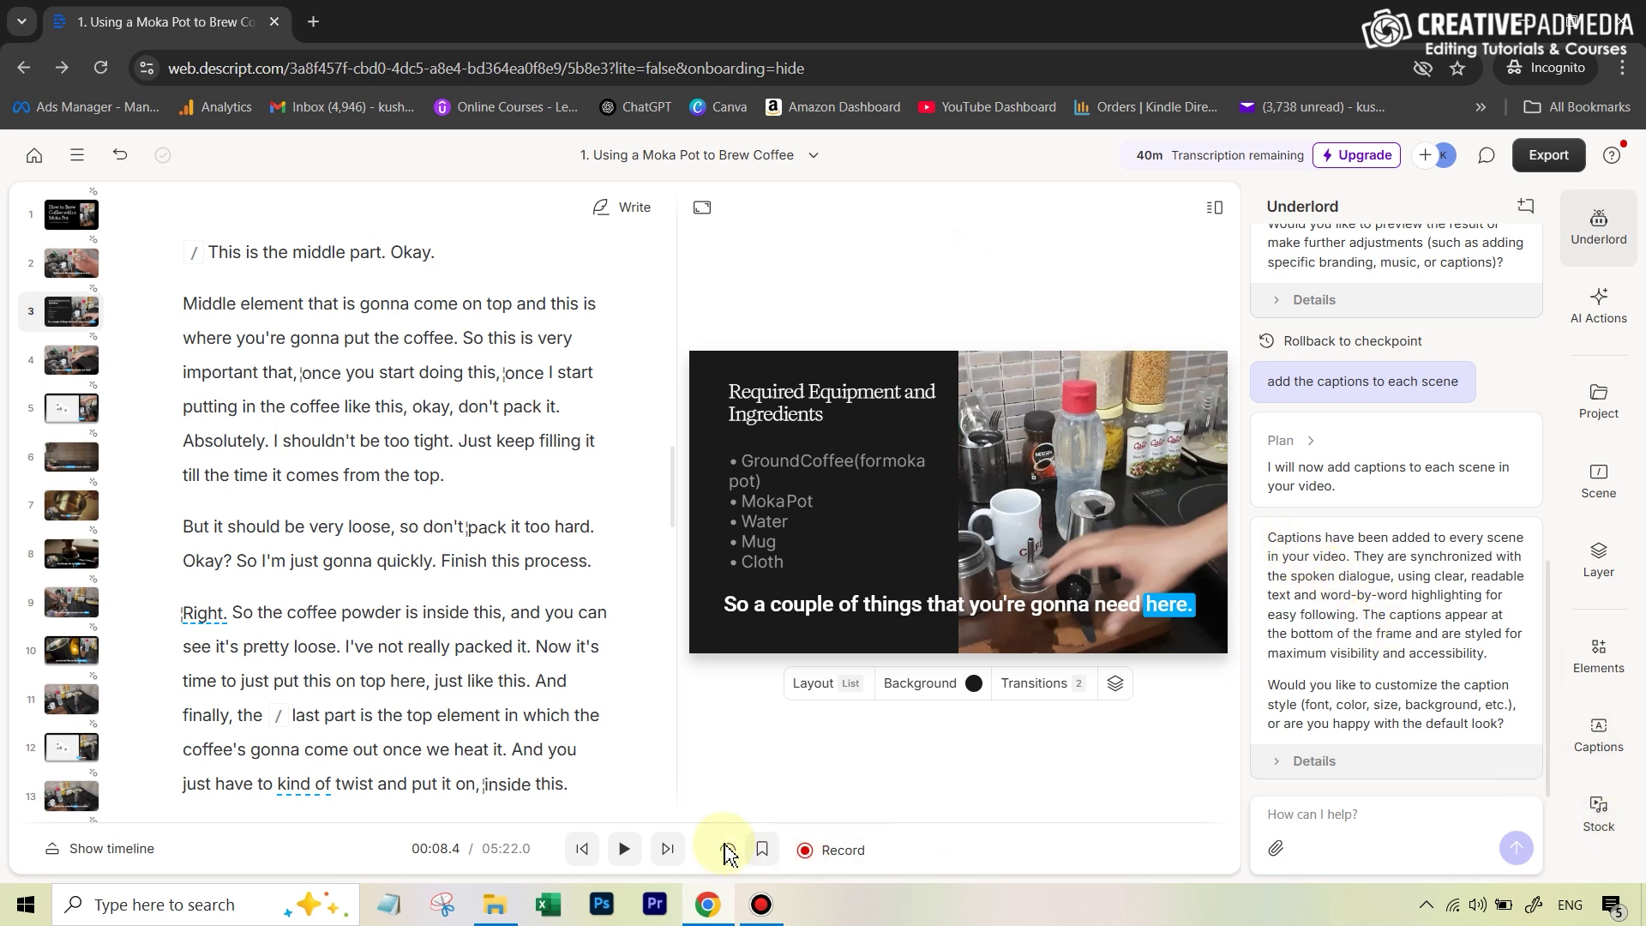
Play back the captioned video, then begin the quiet soothing-music request in Underlord chat
{"action": "left_click", "coordinate": [626, 851]}
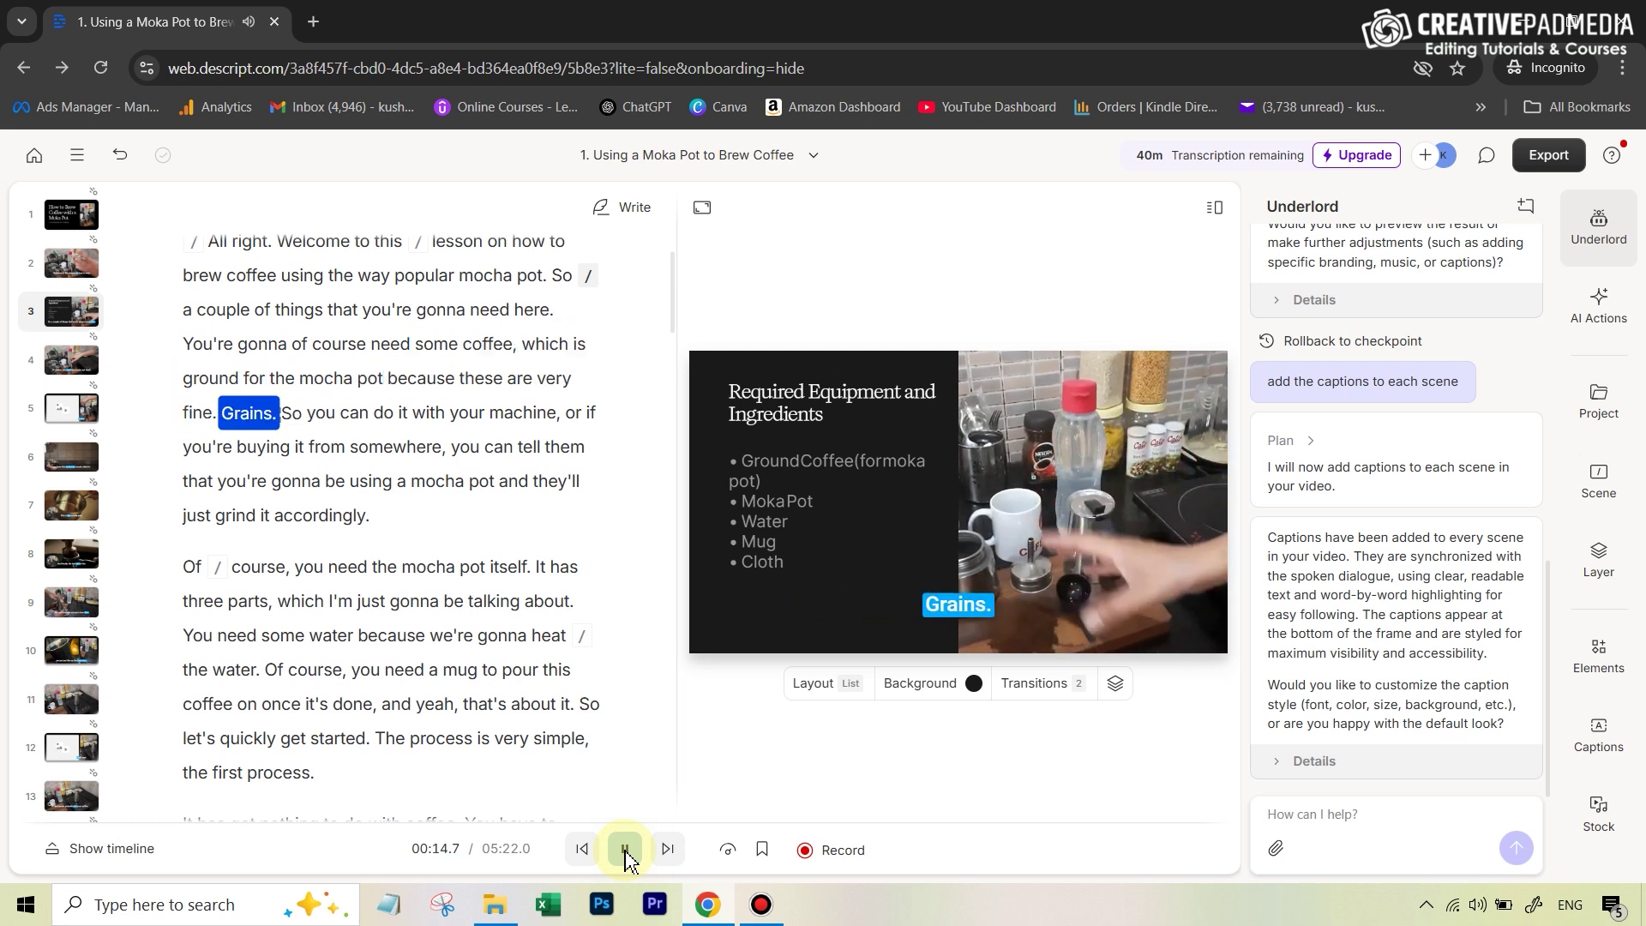
{"action": "left_click", "coordinate": [628, 855]}
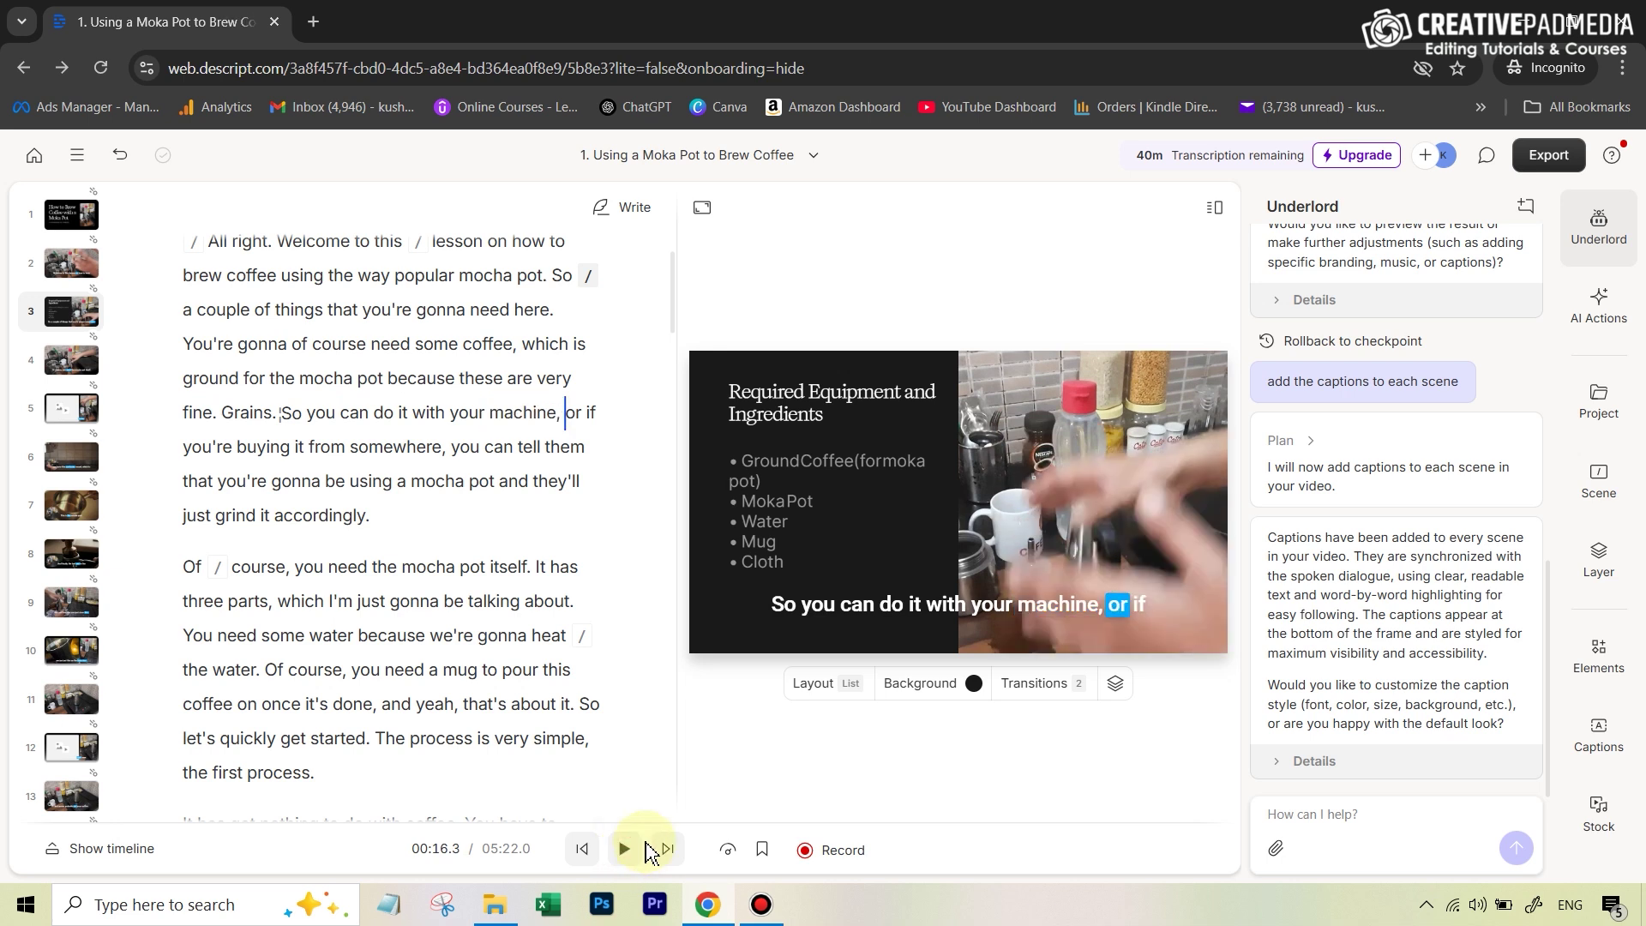
{"action": "left_click", "coordinate": [1415, 794]}
{"action": "type", "text": "add a soothing music to the video but there is speaker in the video so the voice of the speaker should also be heard so the music should be of very less volume"}
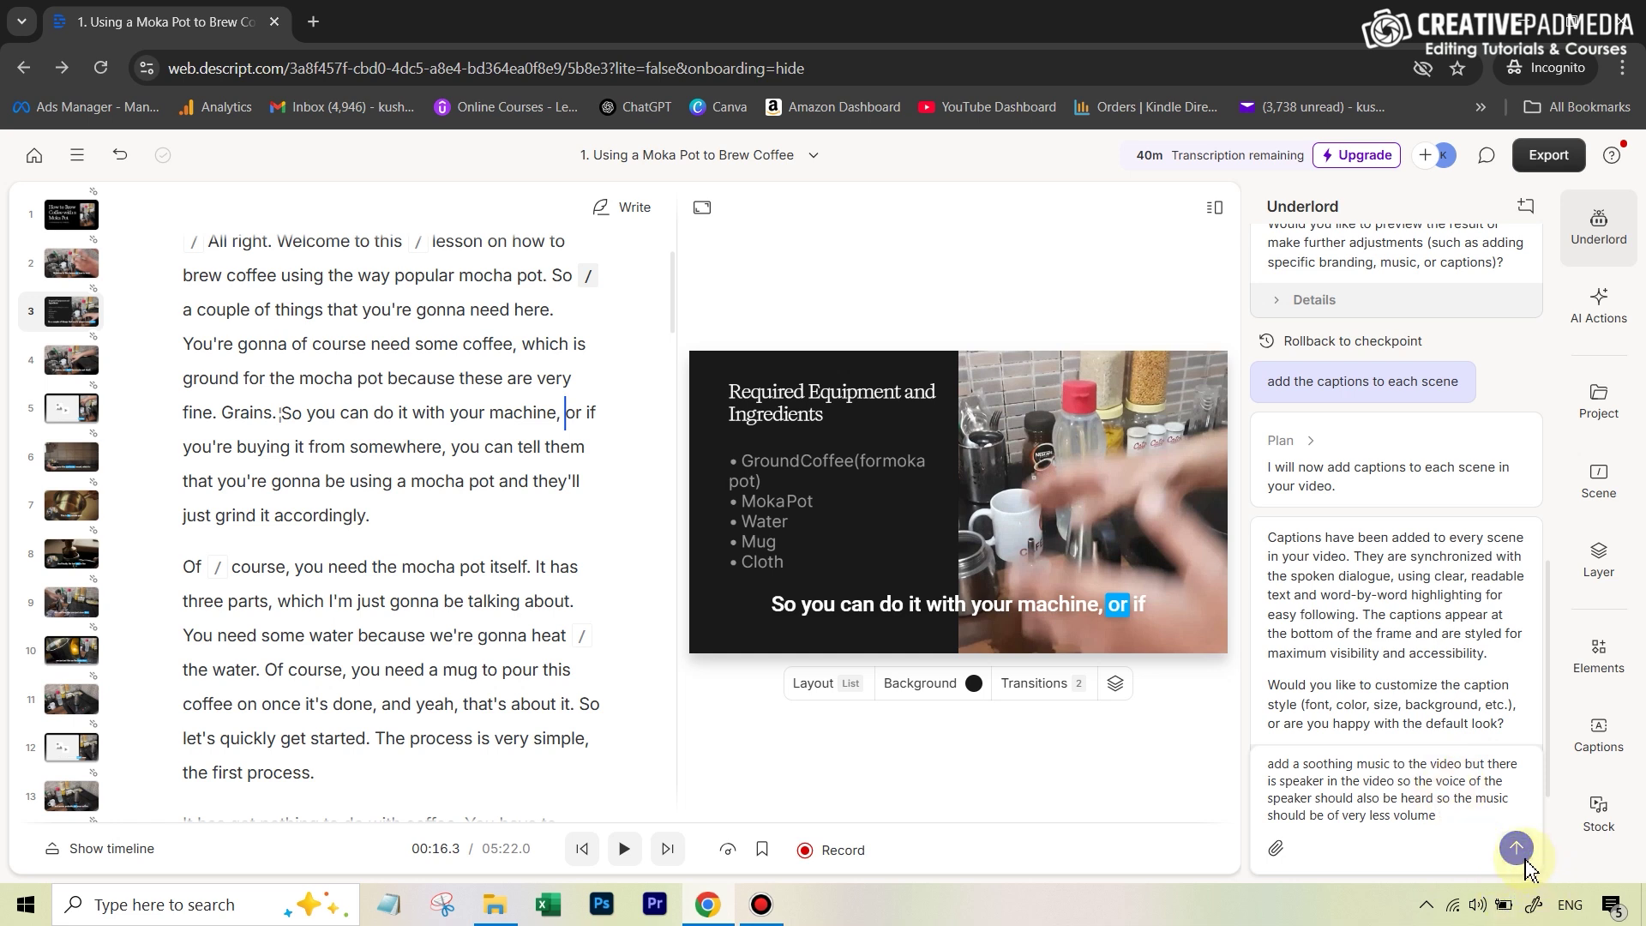
Send the music request and listen to the soothing track added at about 15% volume
{"action": "left_click", "coordinate": [1518, 852]}
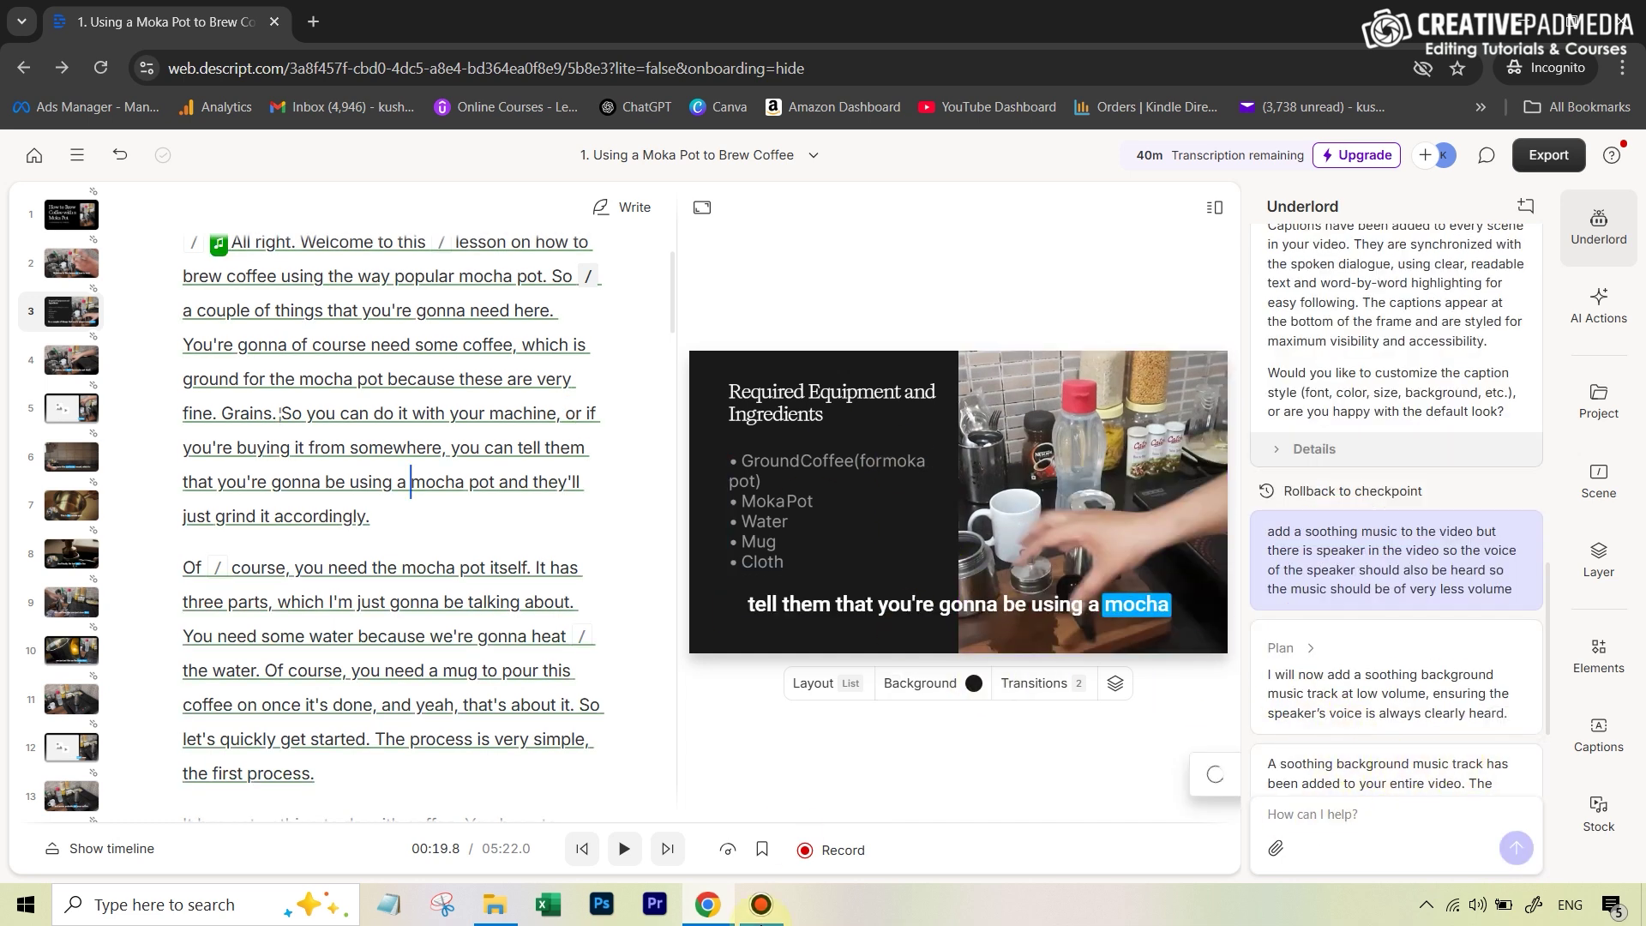
{"action": "left_click", "coordinate": [625, 853]}
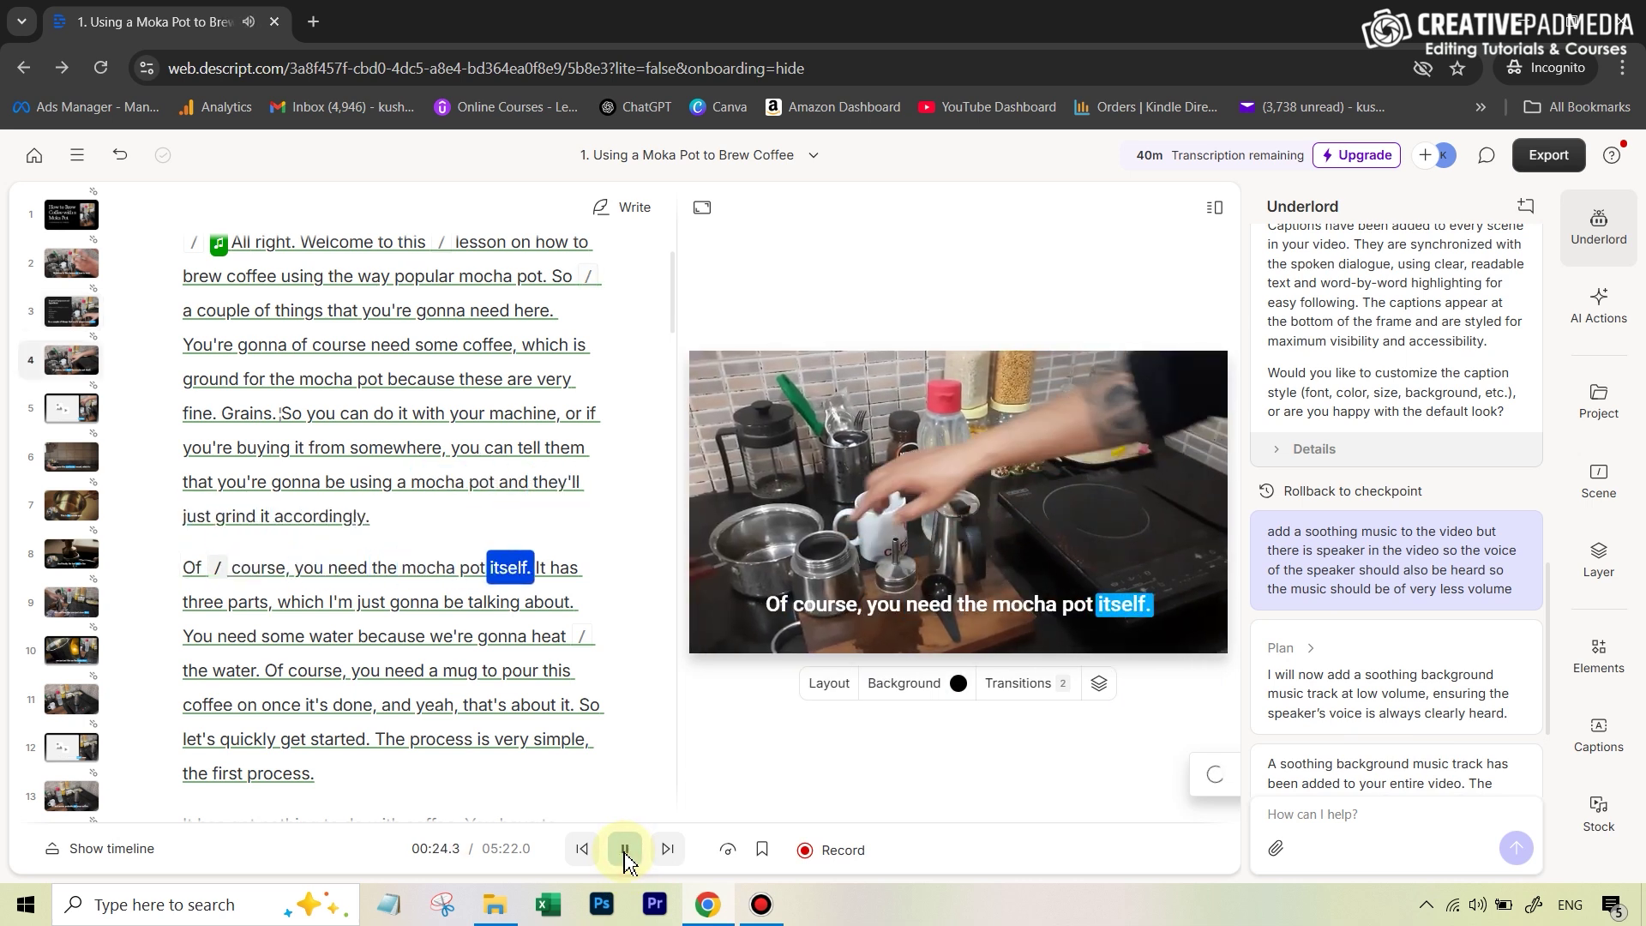
{"action": "left_click", "coordinate": [626, 852]}
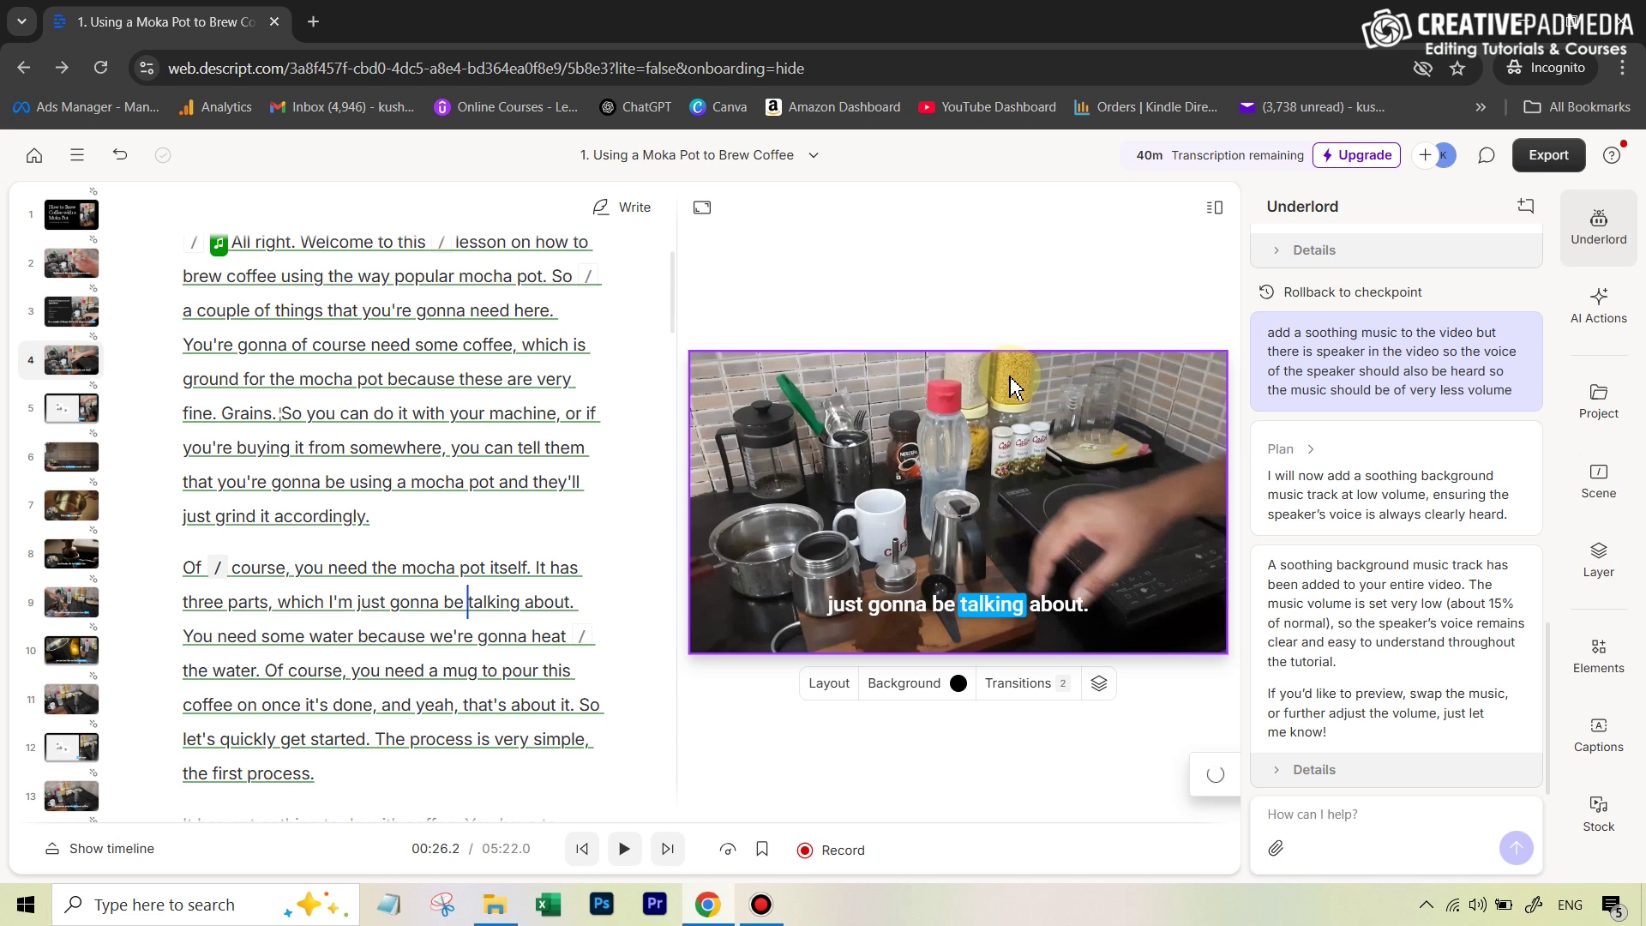
{"action": "mouse_move", "coordinate": [1396, 483]}
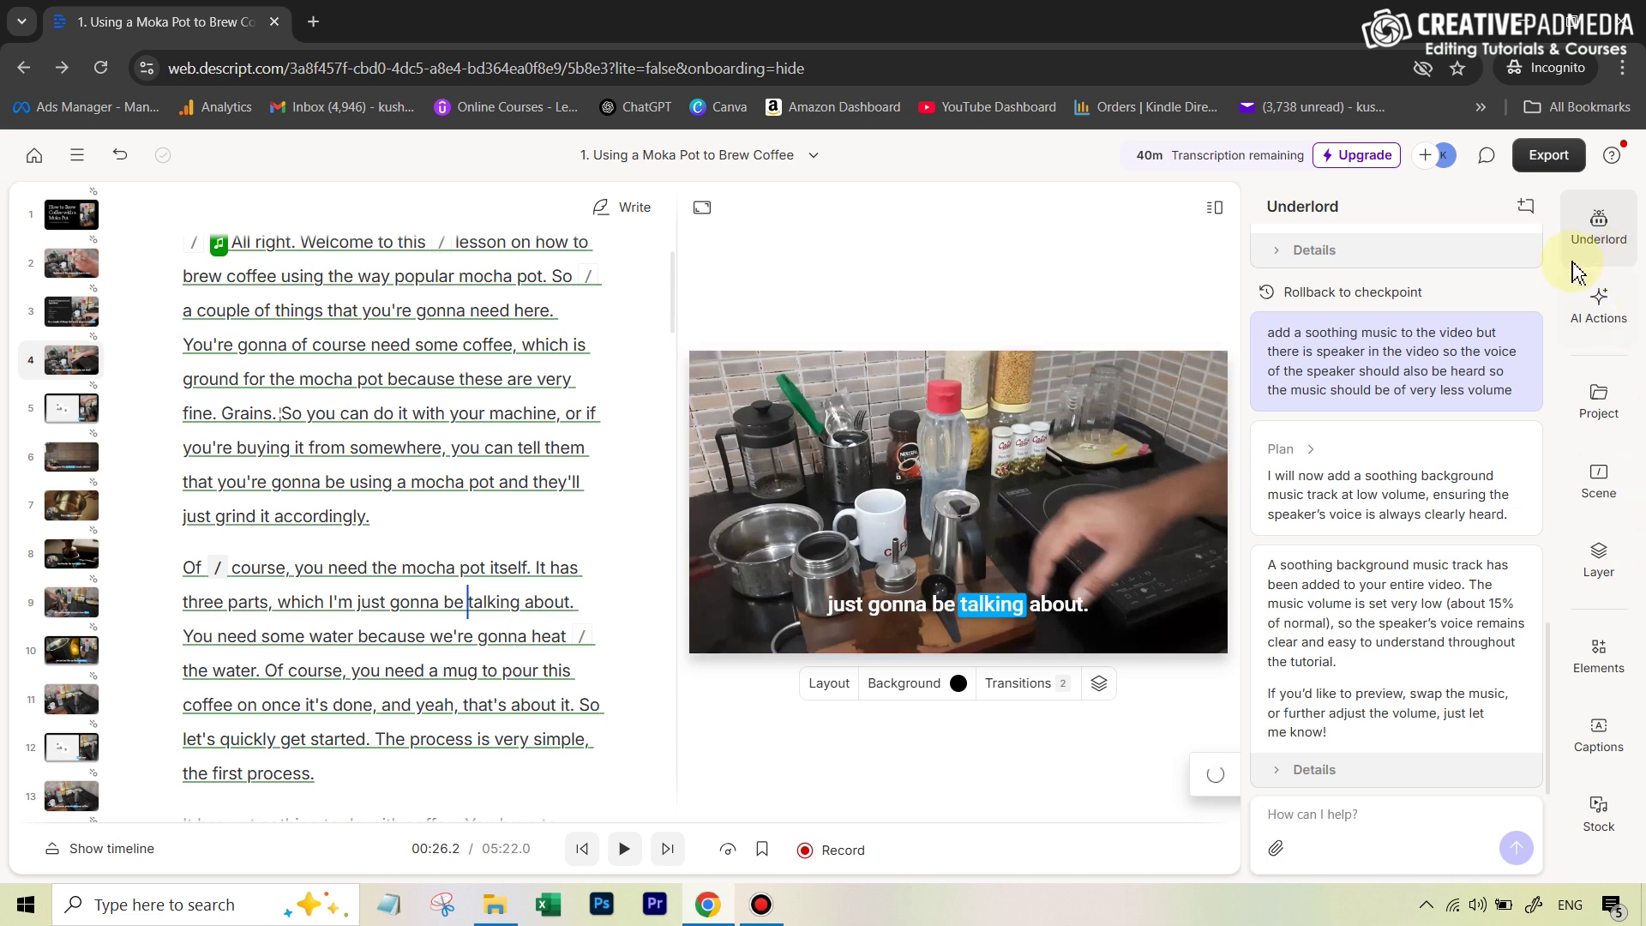
{"action": "left_click", "coordinate": [907, 543]}
{"action": "left_click", "coordinate": [1604, 414]}
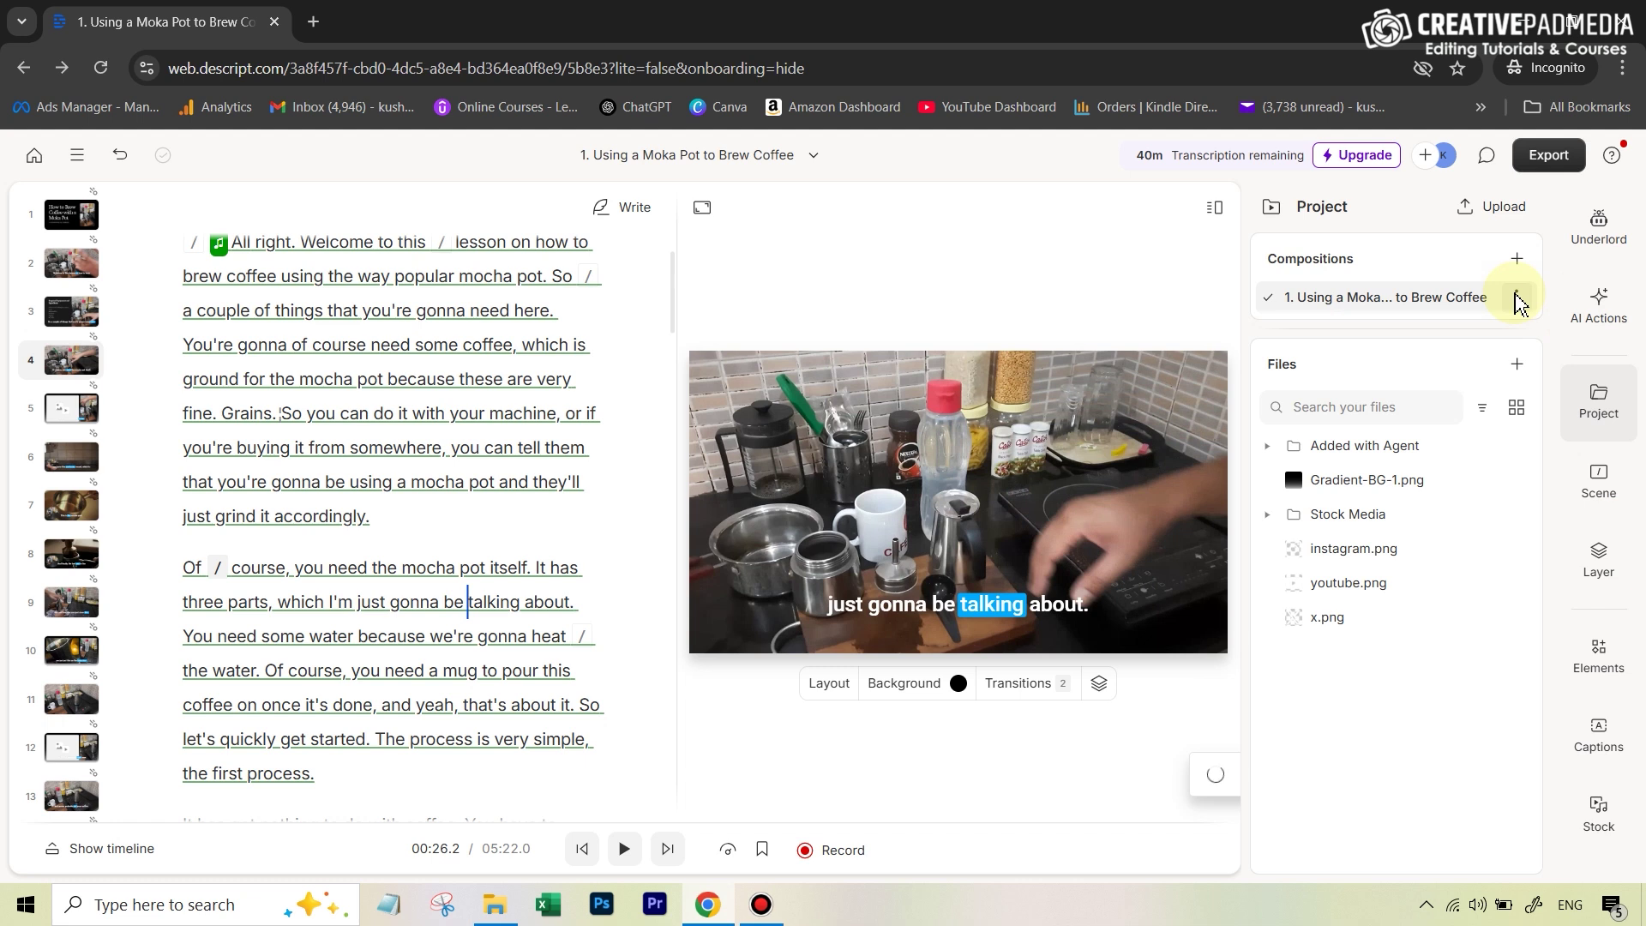
Duplicate the moka pot composition, request a 30-second vertical Instagram reel, and play the result
{"action": "left_click", "coordinate": [1517, 296]}
{"action": "left_click", "coordinate": [1357, 337]}
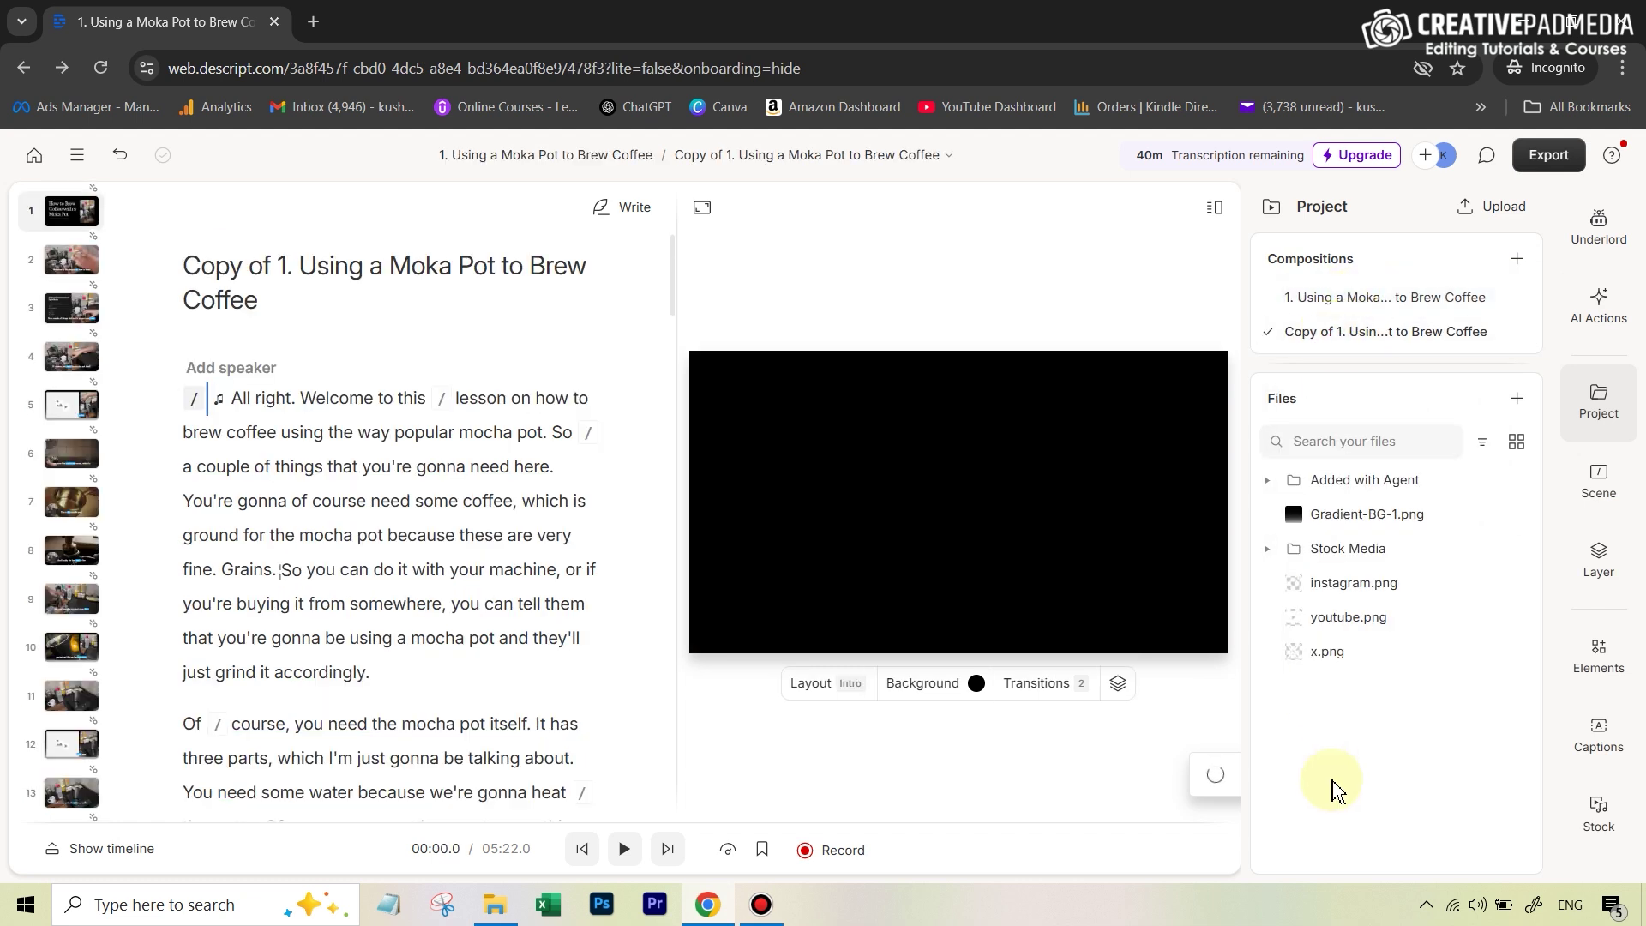
{"action": "left_click", "coordinate": [1603, 244]}
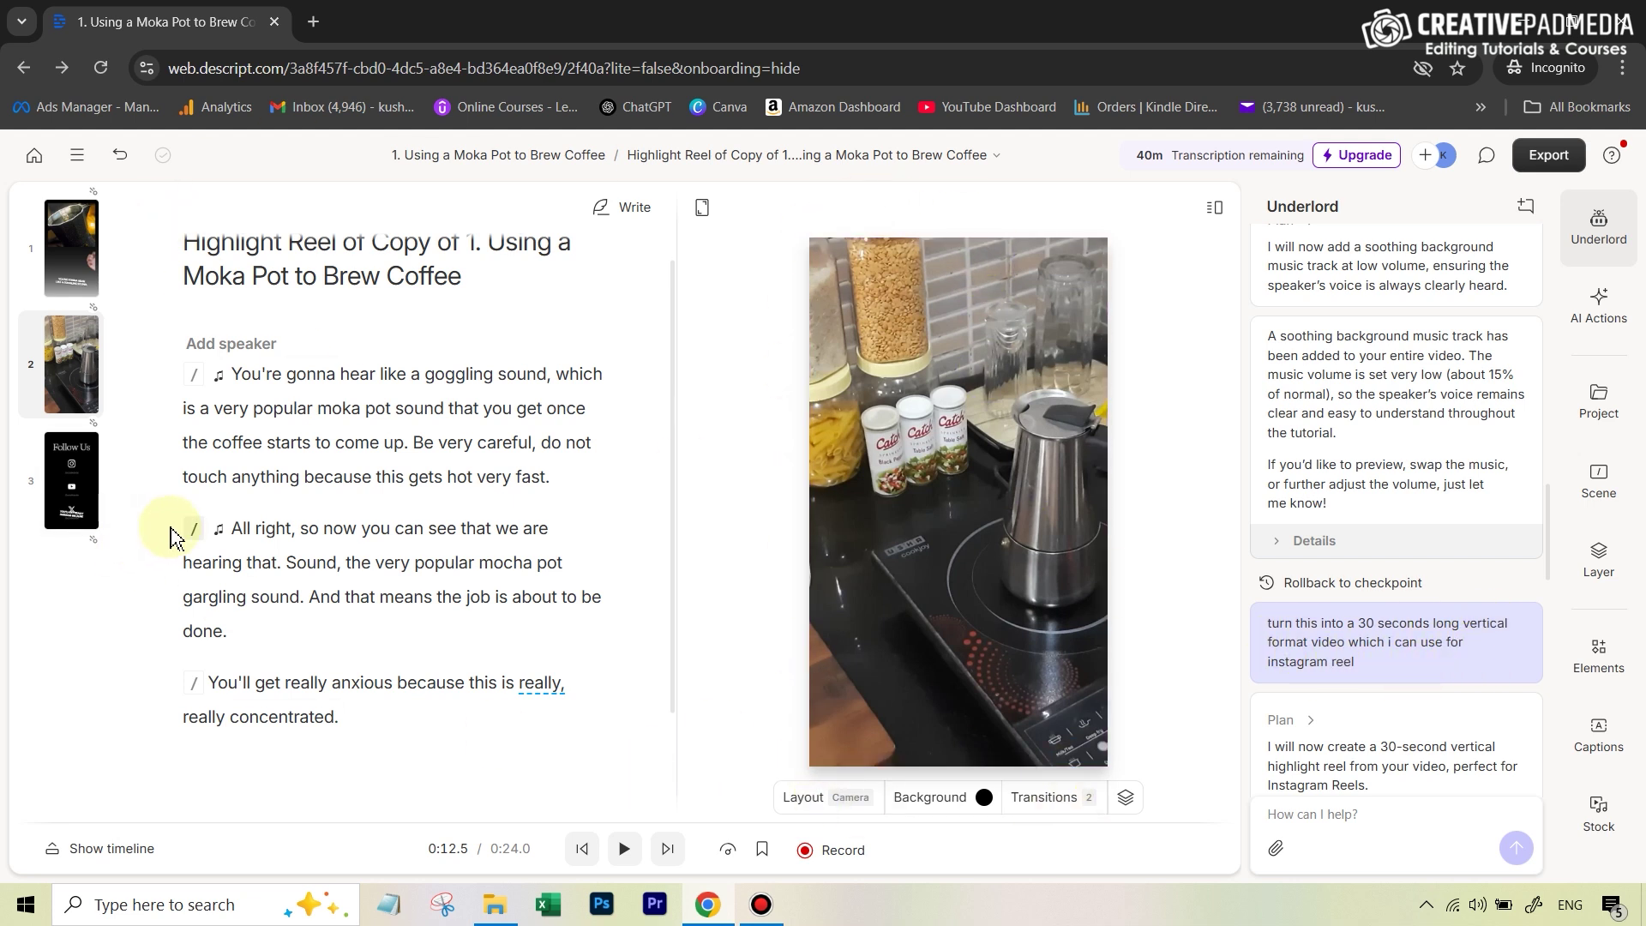
{"action": "left_click", "coordinate": [626, 859]}
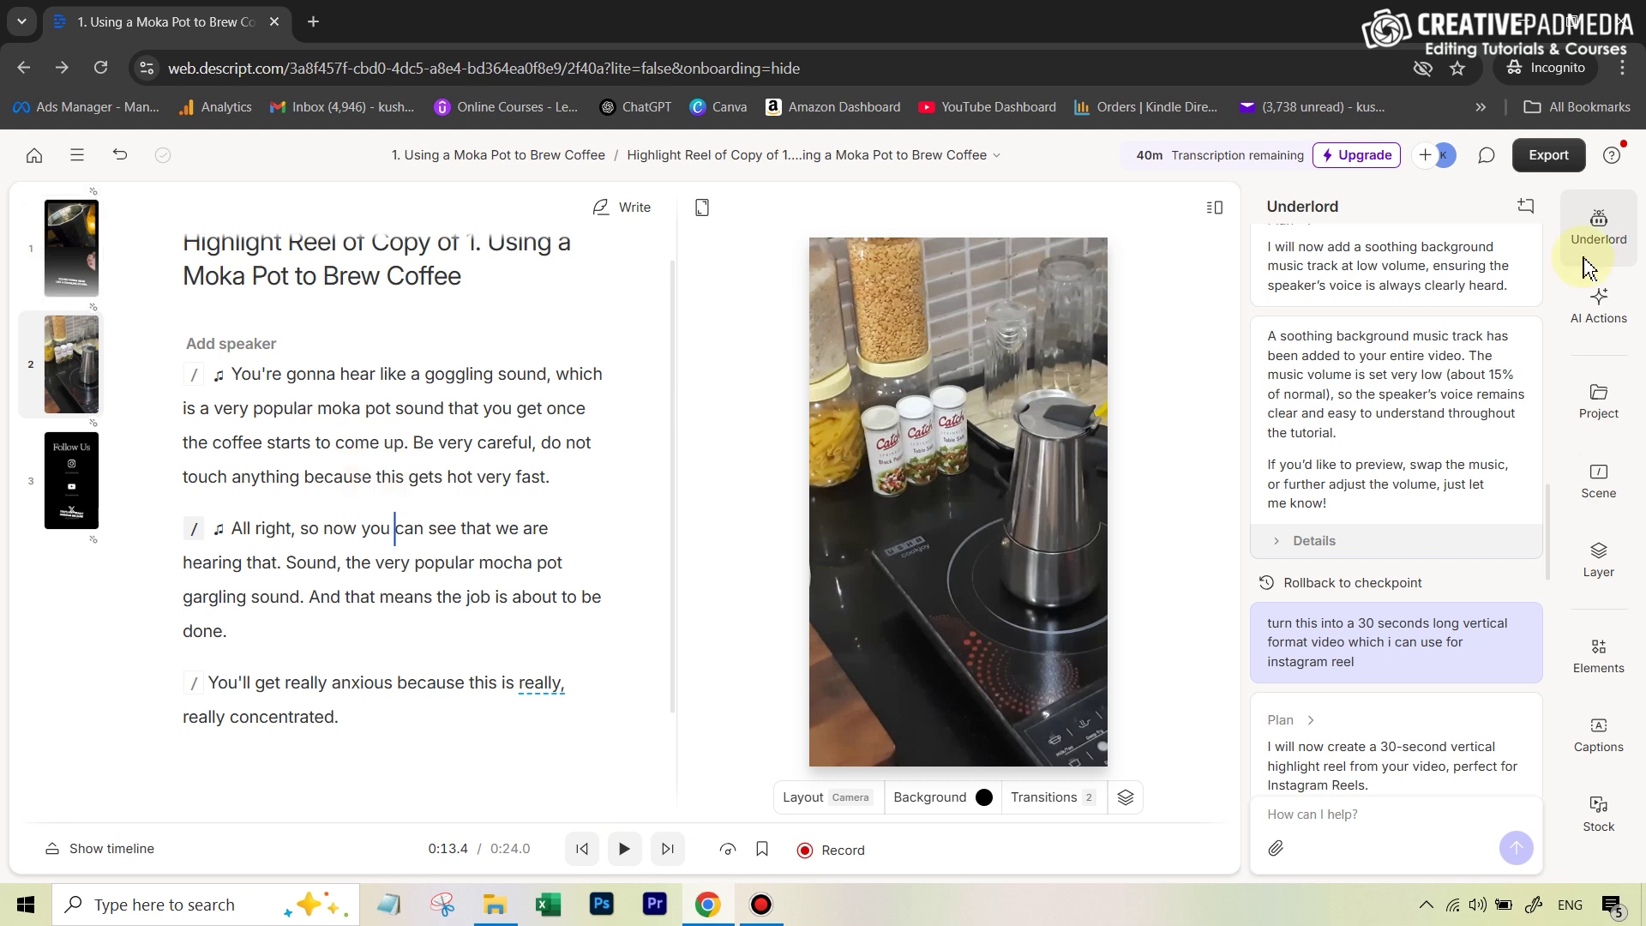
Open the reel's web-link export settings and keep the resolution at 720p
{"action": "left_click", "coordinate": [1550, 156]}
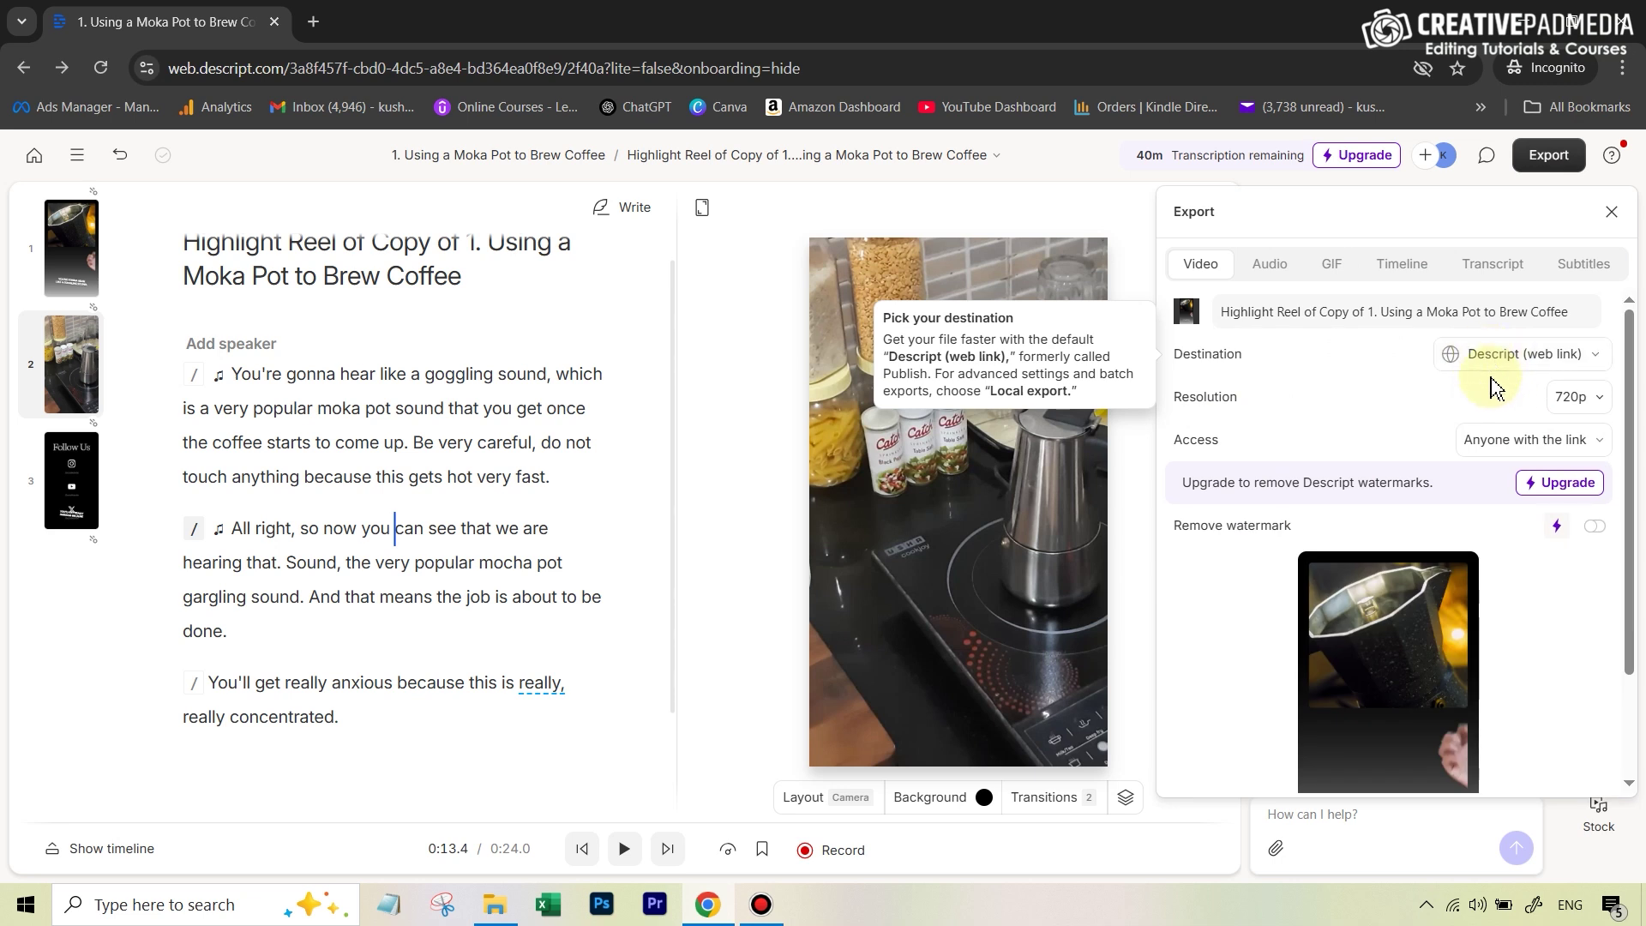
{"action": "left_click", "coordinate": [1574, 398]}
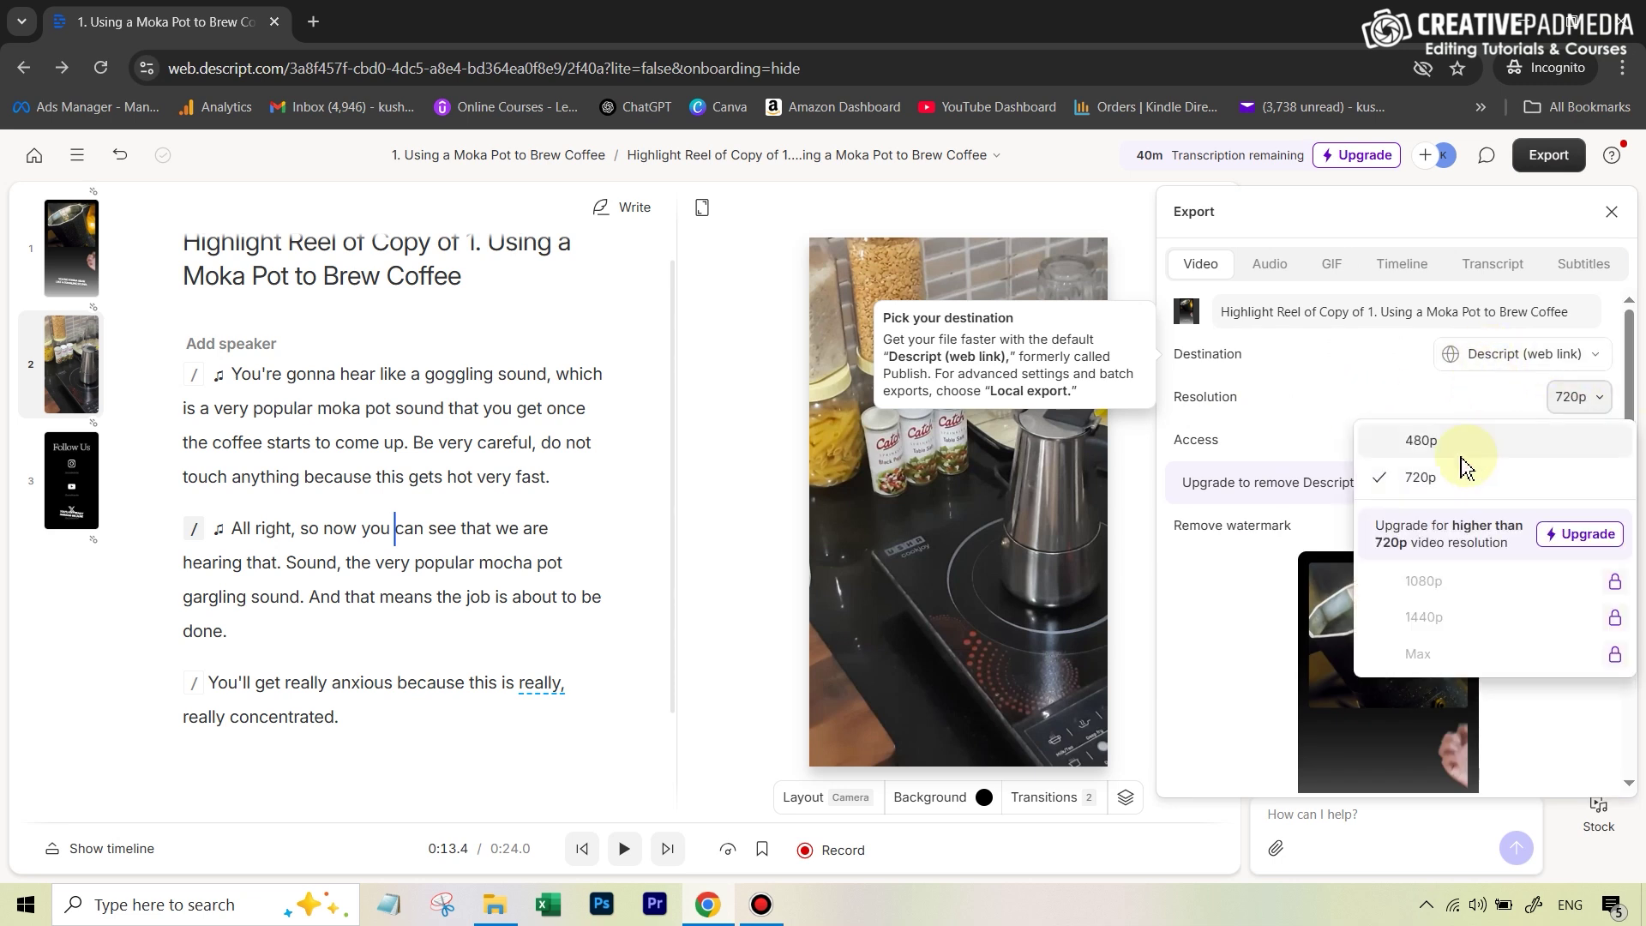
{"action": "left_click", "coordinate": [1420, 475]}
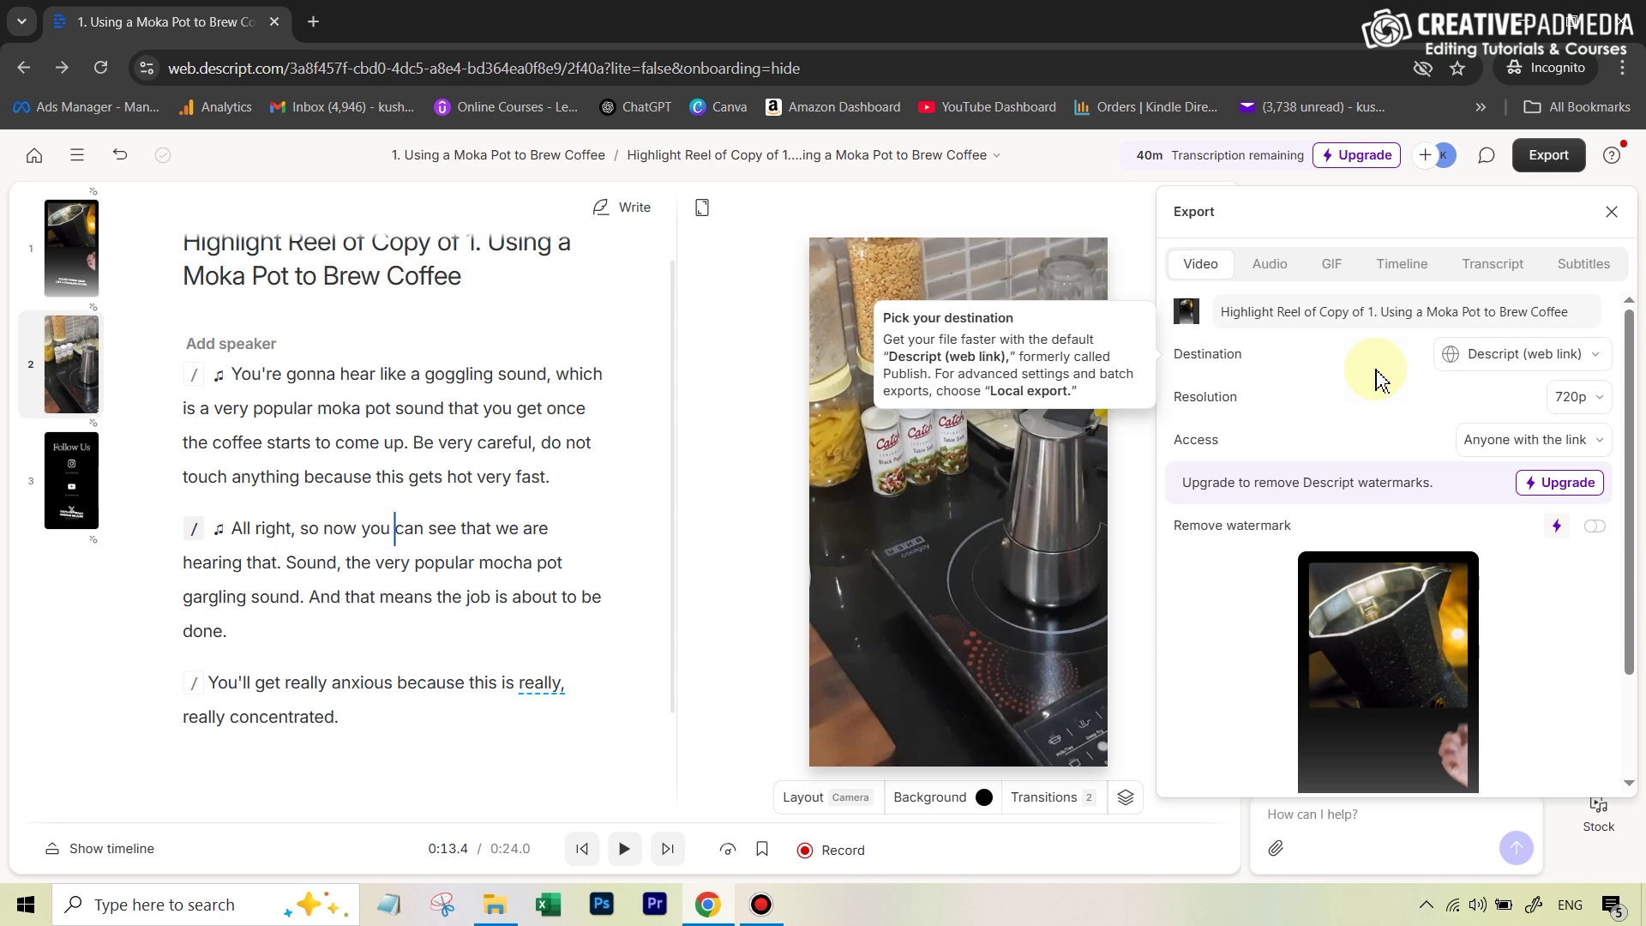